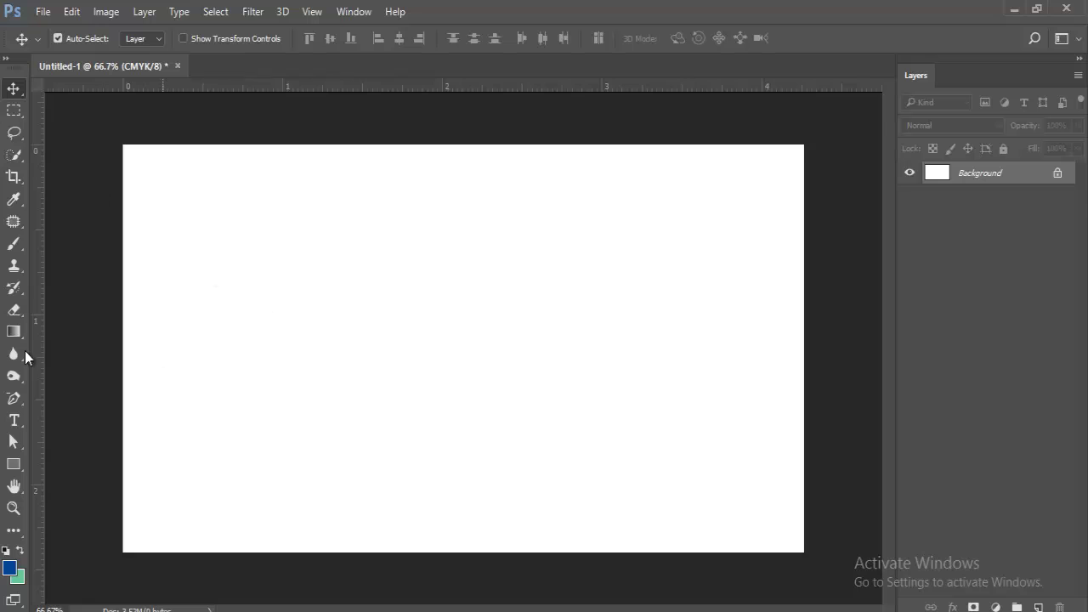
left_click(14, 155)
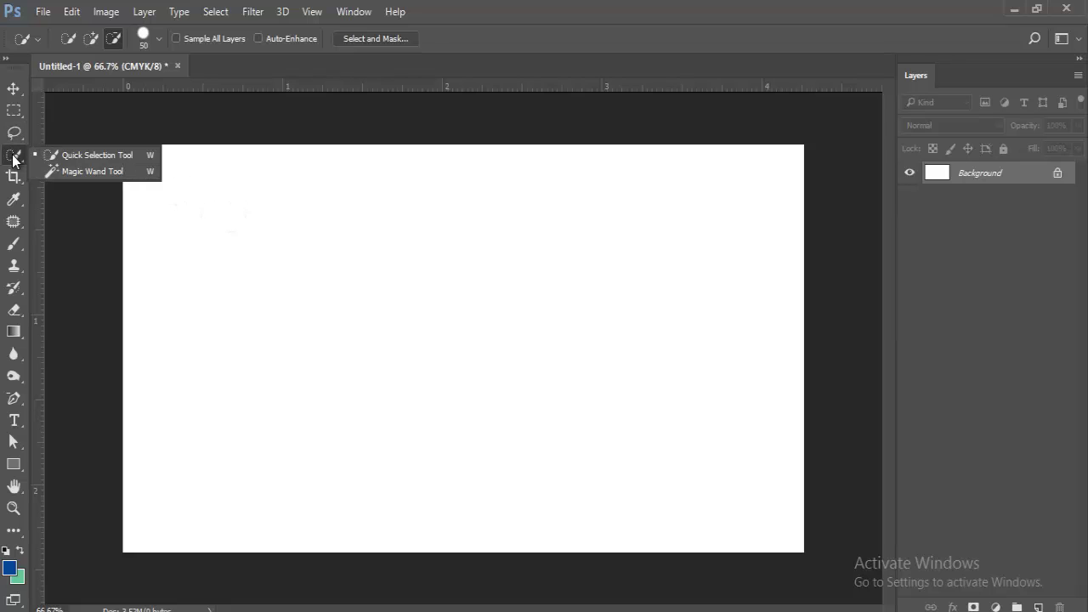
left_click(12, 89)
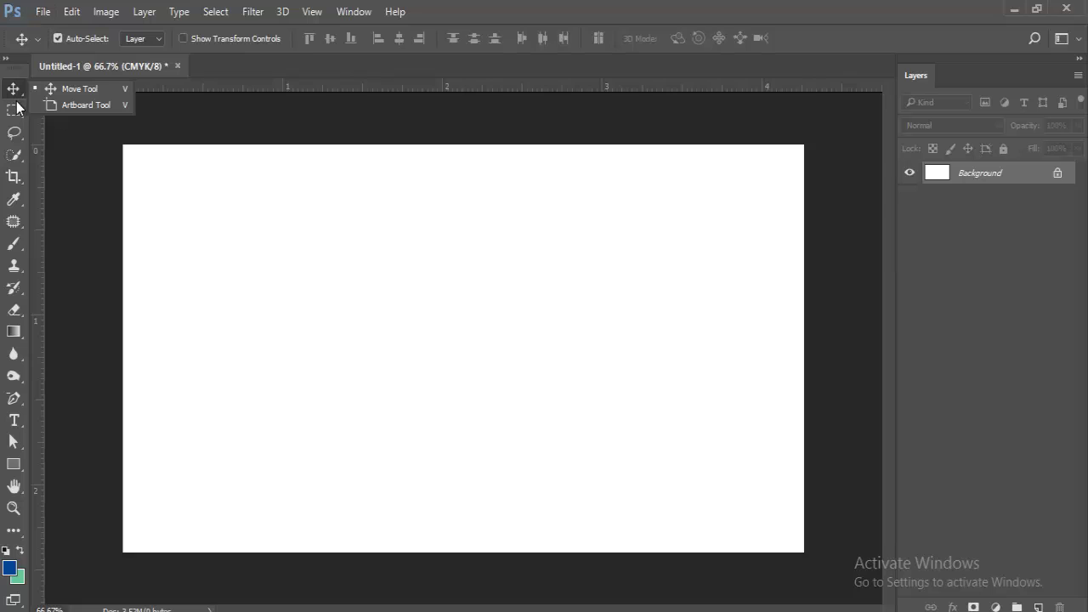
left_click(12, 134)
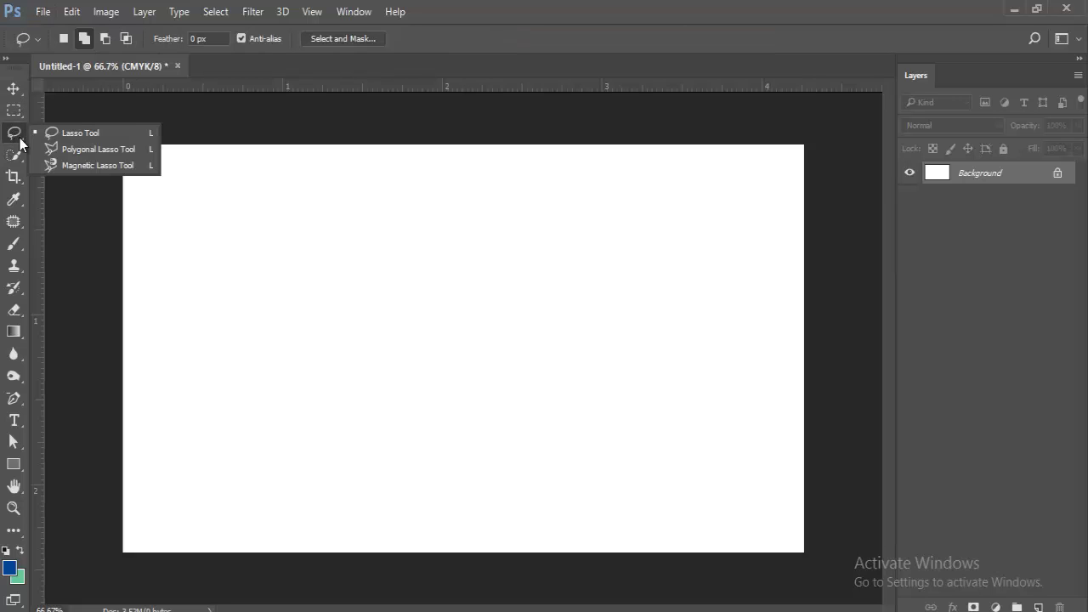
left_click(13, 134)
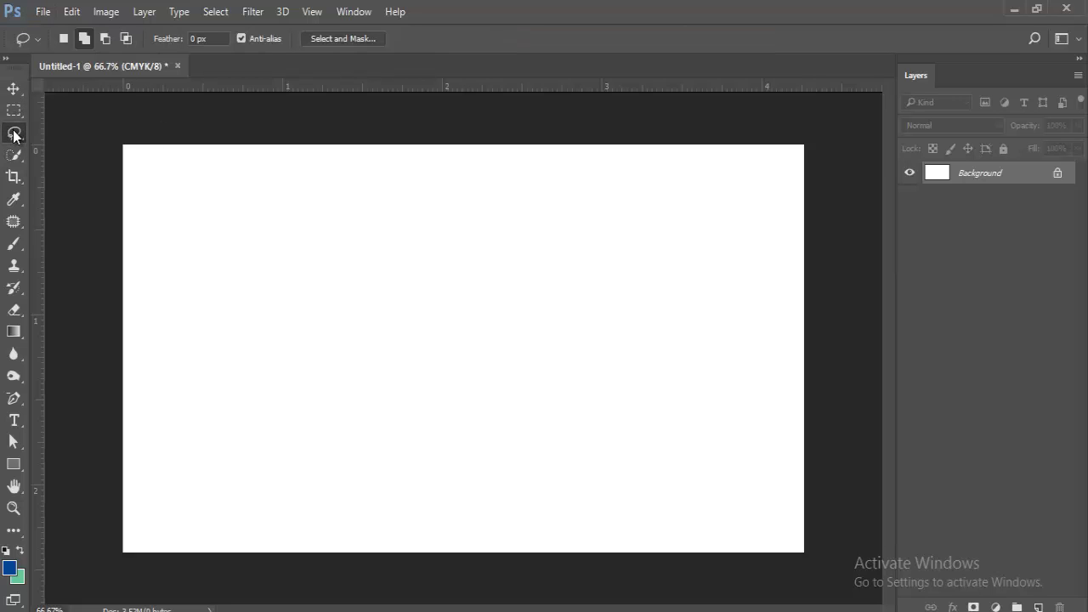
left_click(12, 134)
left_click(12, 154)
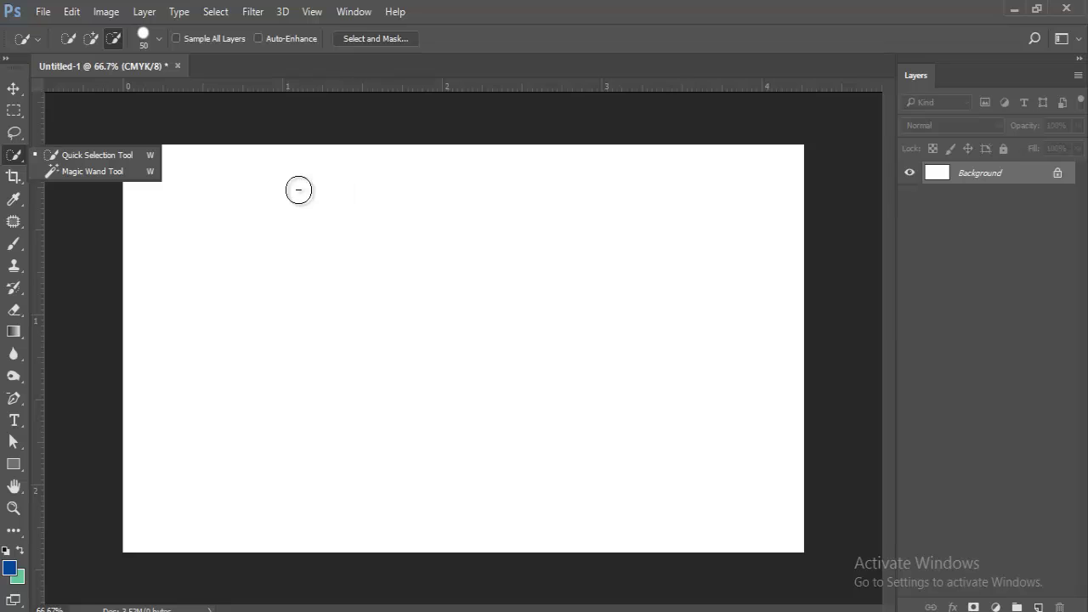
Place the Buck white-tailed deer image from the file folder onto the blank canvas at its default placement size
left_click(1016, 10)
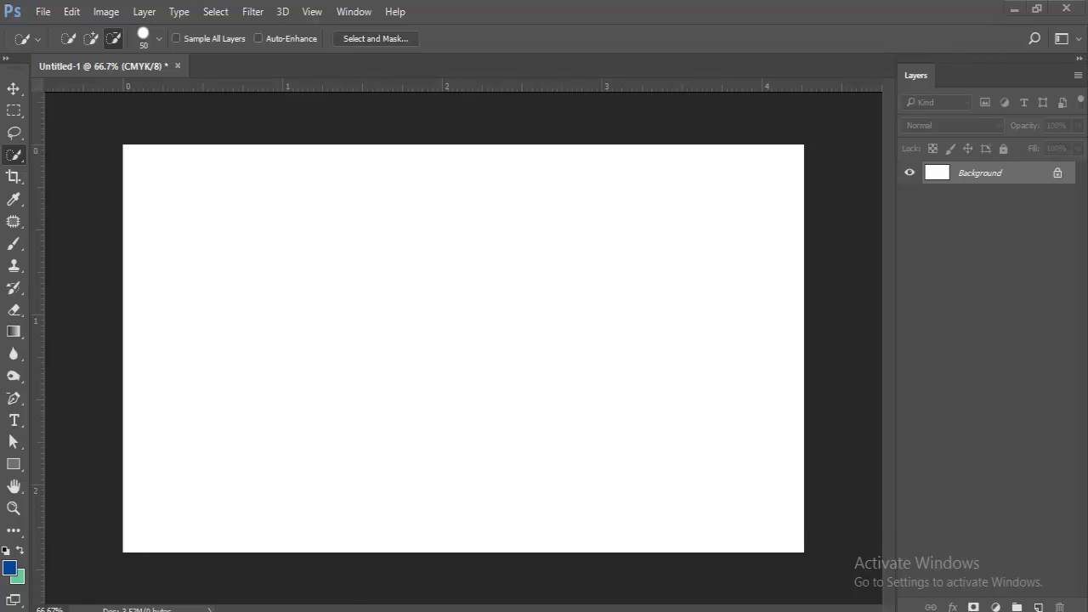
key("alt+Tab")
left_click_drag(690, 217, 513, 425)
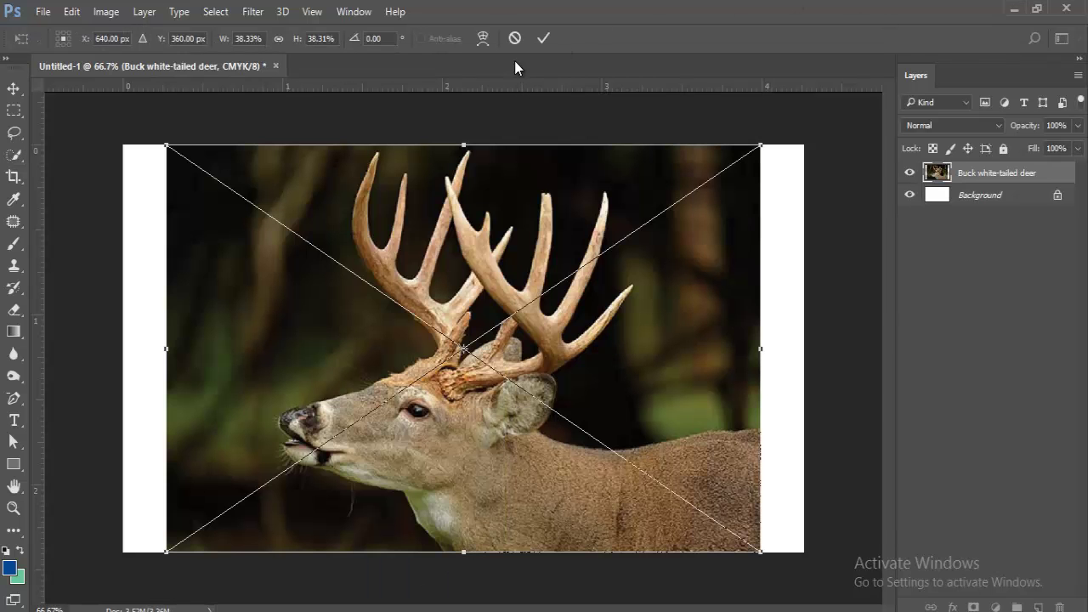
key("Return")
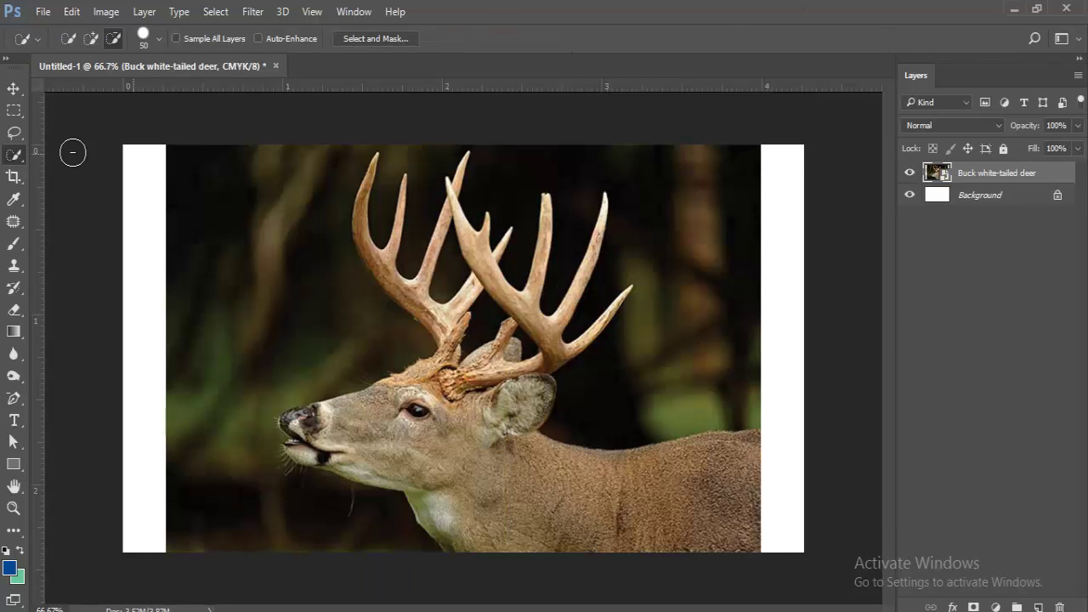
Rasterize the Buck white-tailed deer smart object layer
right_click(935, 171)
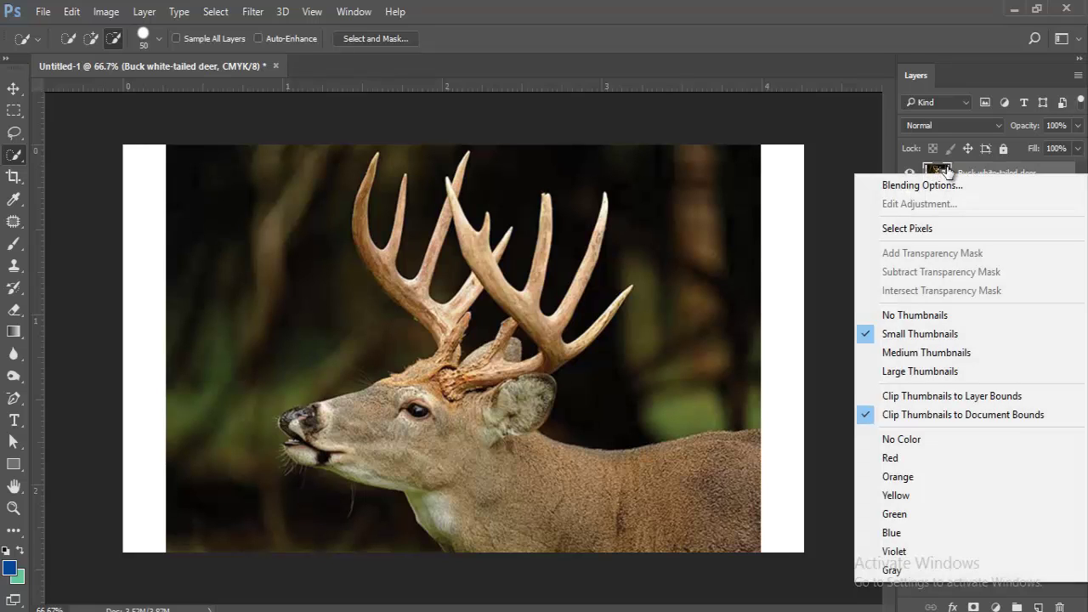
left_click(947, 172)
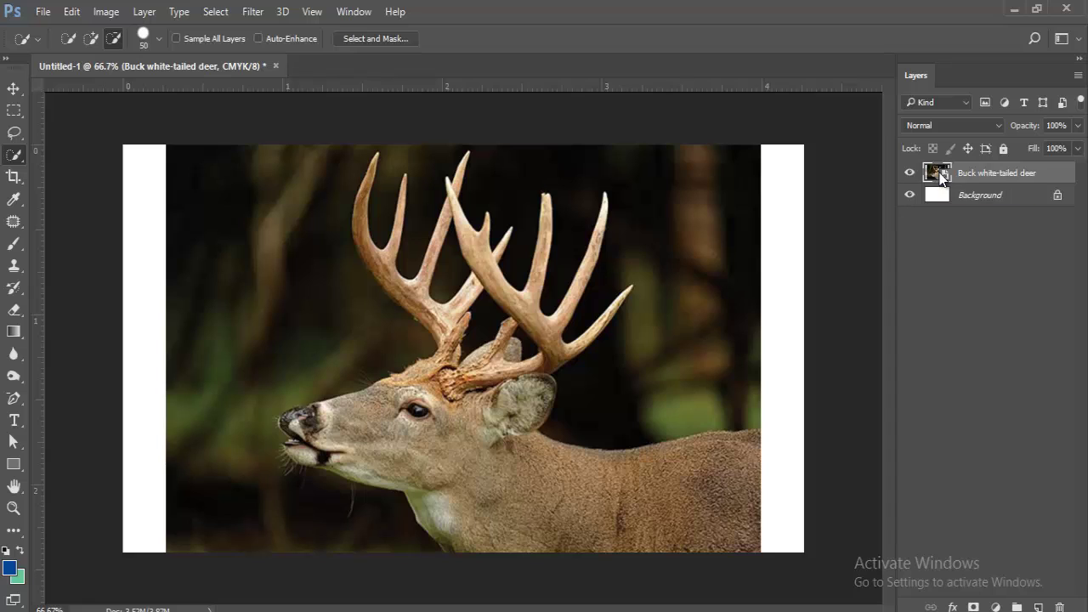
right_click(994, 175)
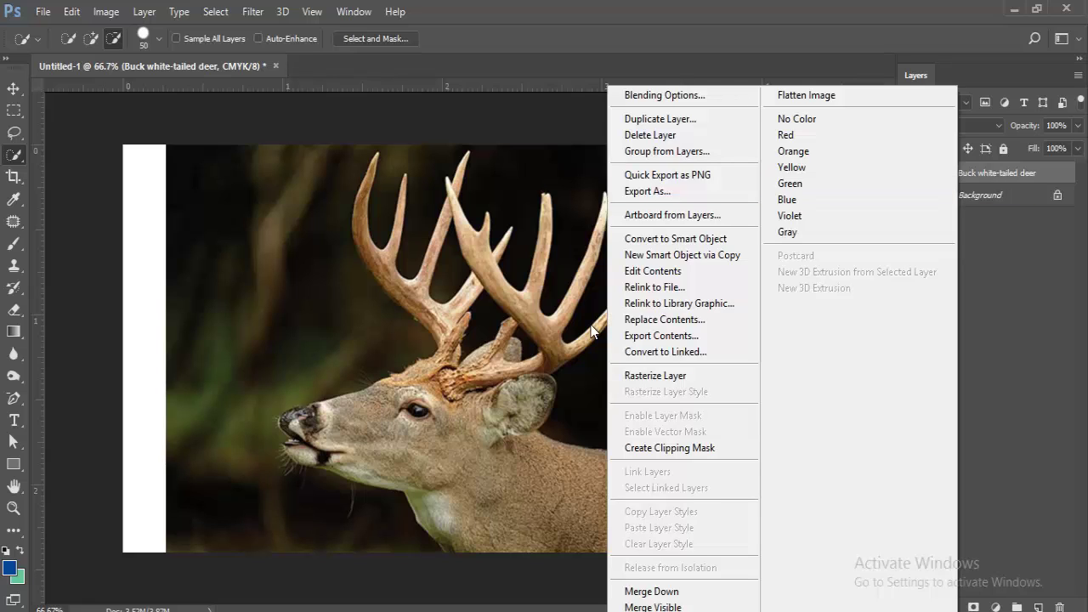
left_click(655, 376)
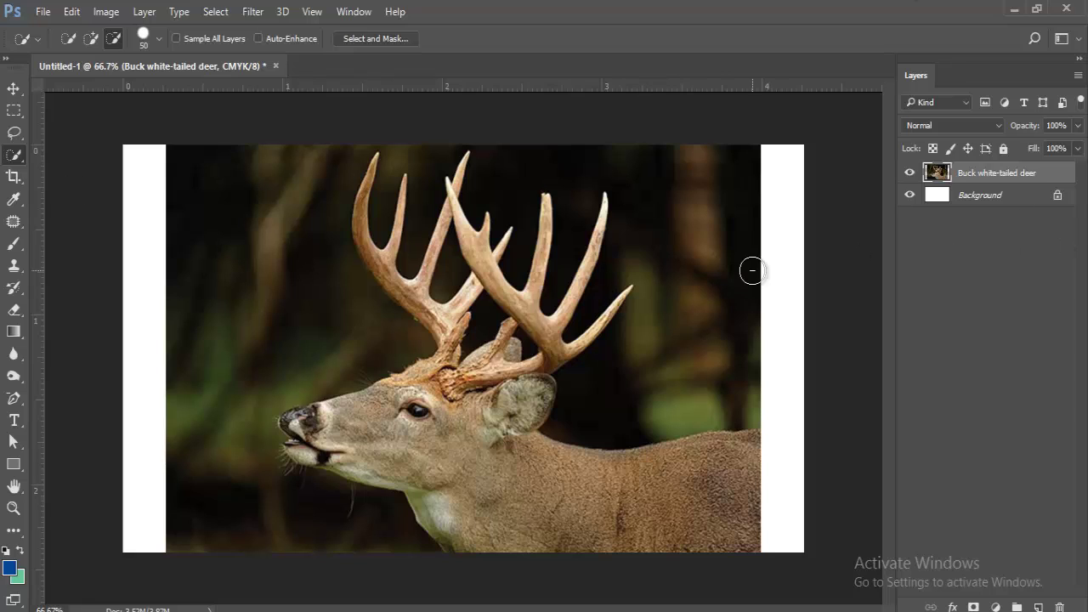
Select the dark background in front of the deer's face and antlers with the Quick Selection Tool
right_click(12, 158)
left_click(48, 157)
left_click(219, 220)
left_click(233, 218)
mouse_move(305, 296)
left_mouse_down()
mouse_move(373, 330)
mouse_move(263, 380)
mouse_move(235, 405)
mouse_move(235, 369)
mouse_move(275, 304)
mouse_move(261, 221)
left_mouse_up()
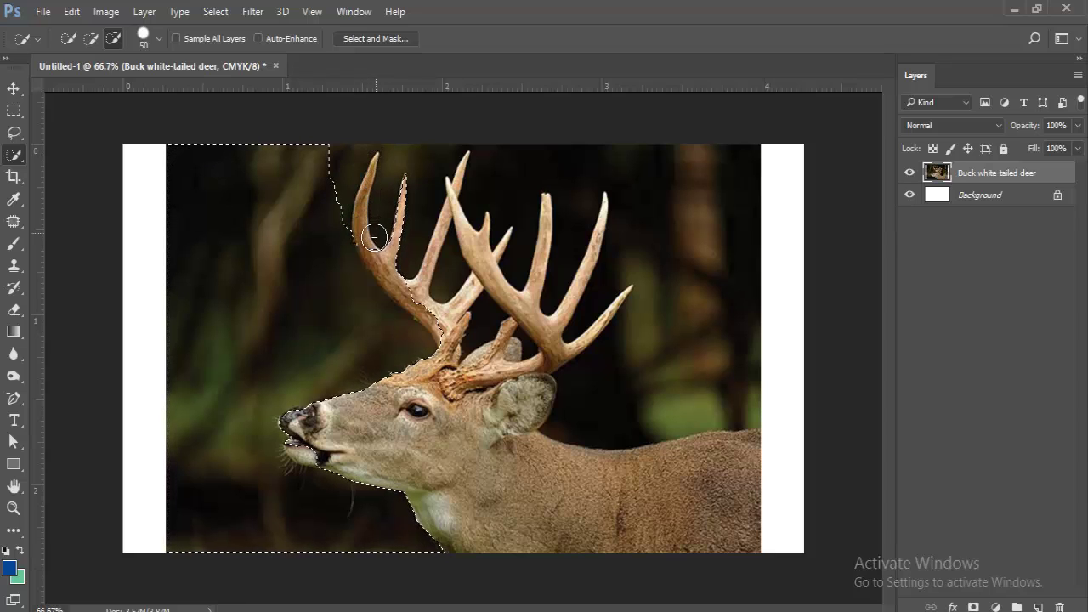
Refine the Quick Selection along the front antler and forehead by subtracting antler areas and adding missed background
left_click_drag(408, 178, 397, 206)
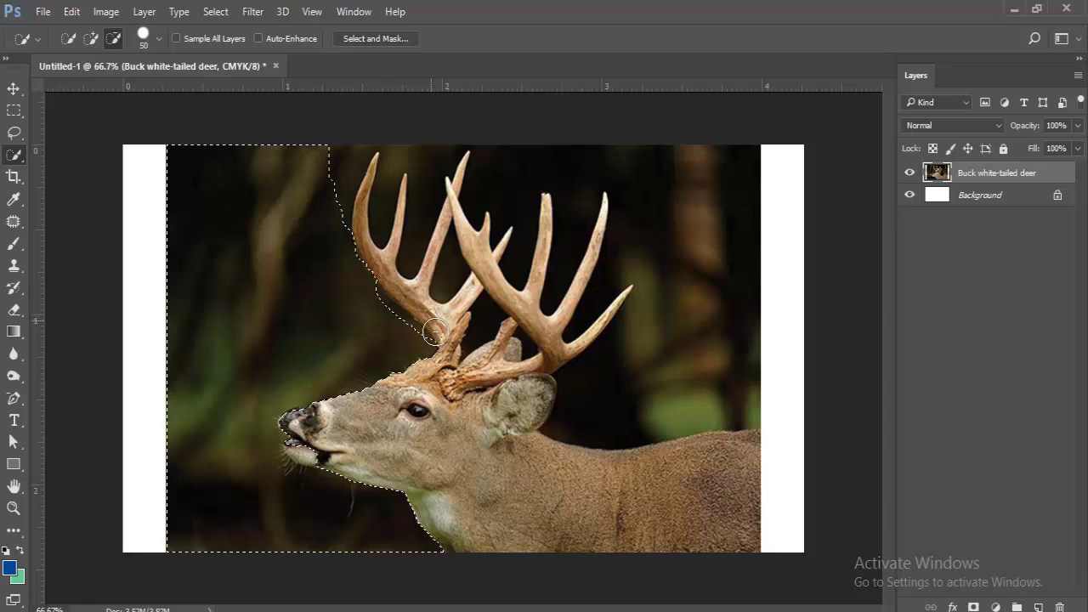
left_click(90, 38)
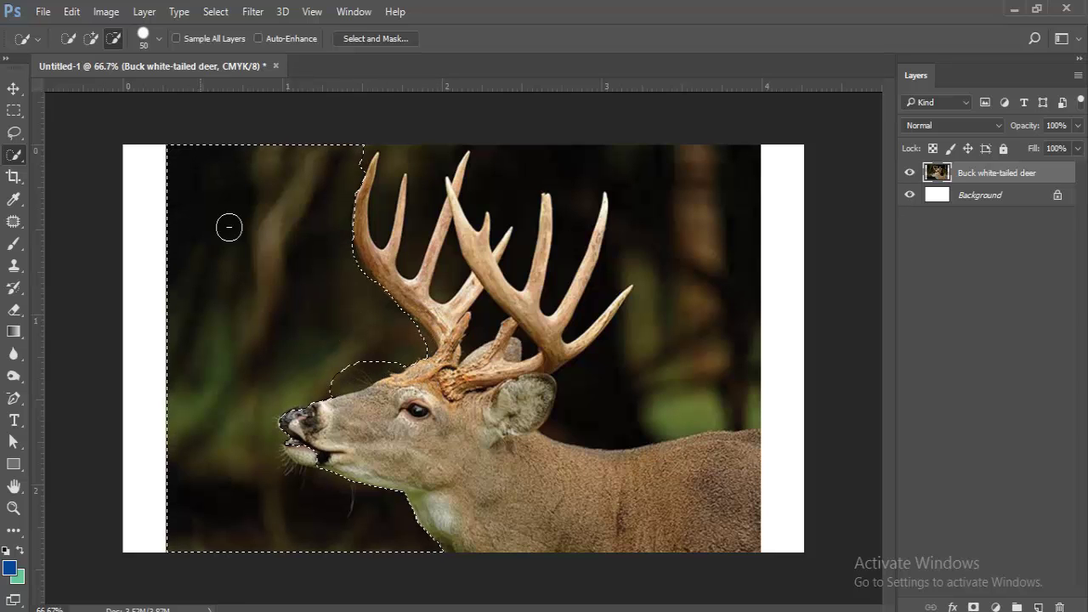
left_click(91, 38)
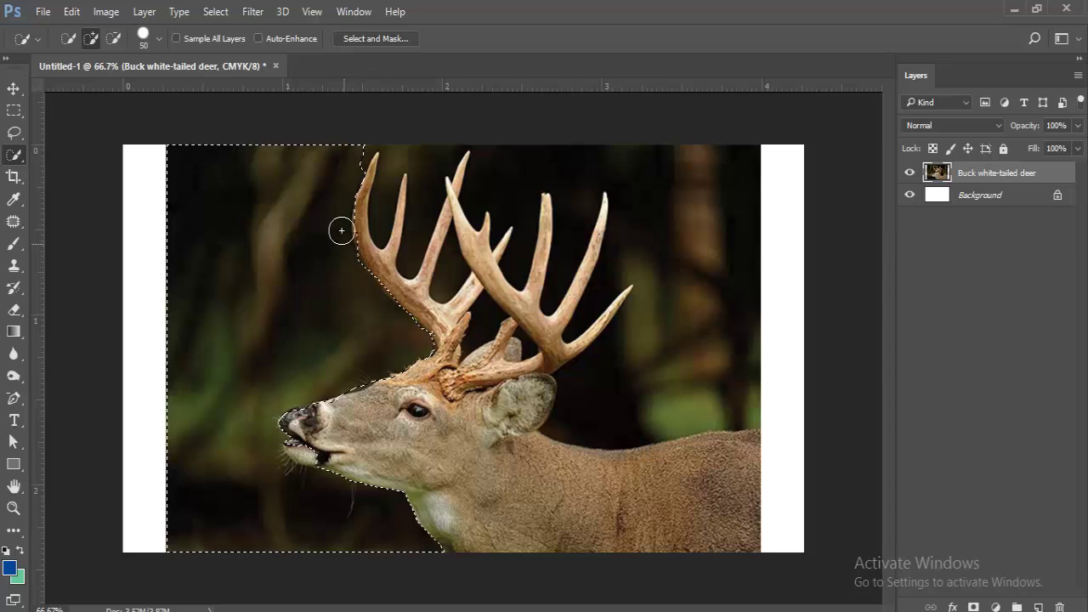
left_click(364, 147)
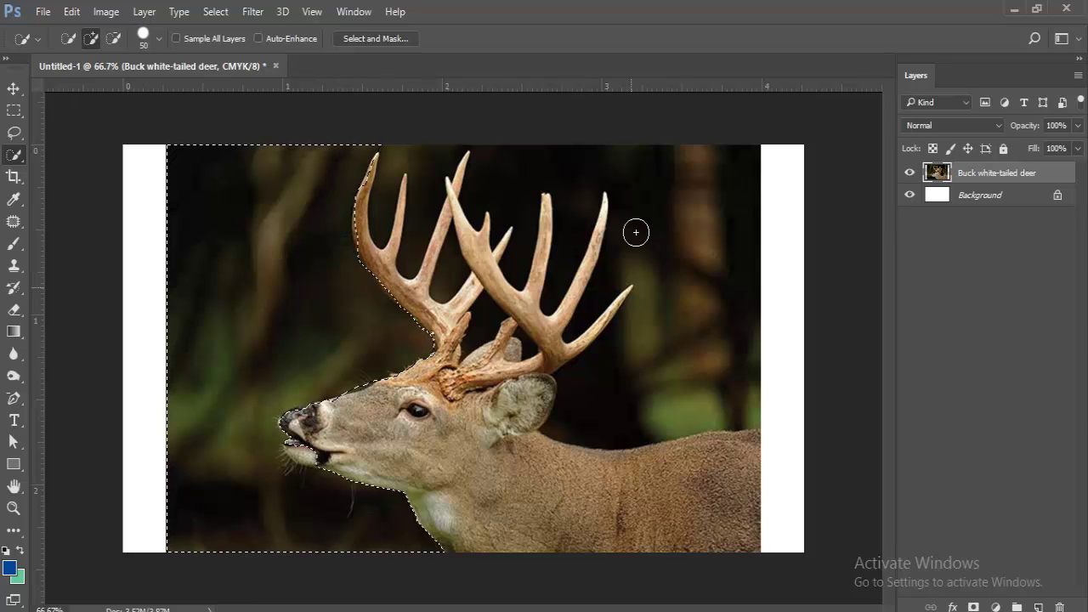
Delete the selected background in front of the deer's face and antlers and clear the selection
right_click(909, 173)
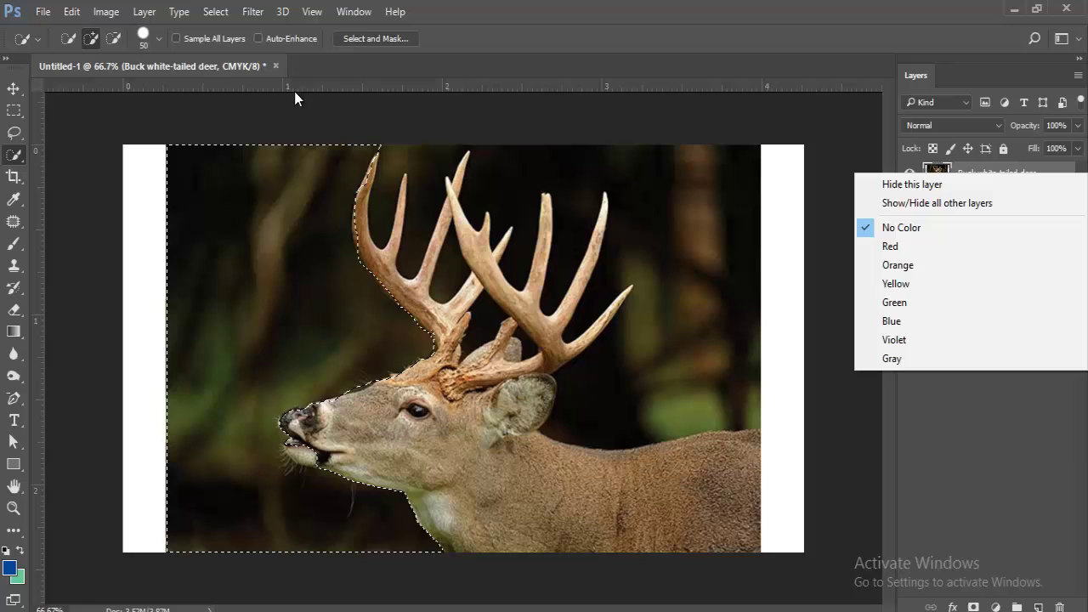
left_click(927, 445)
key("Delete")
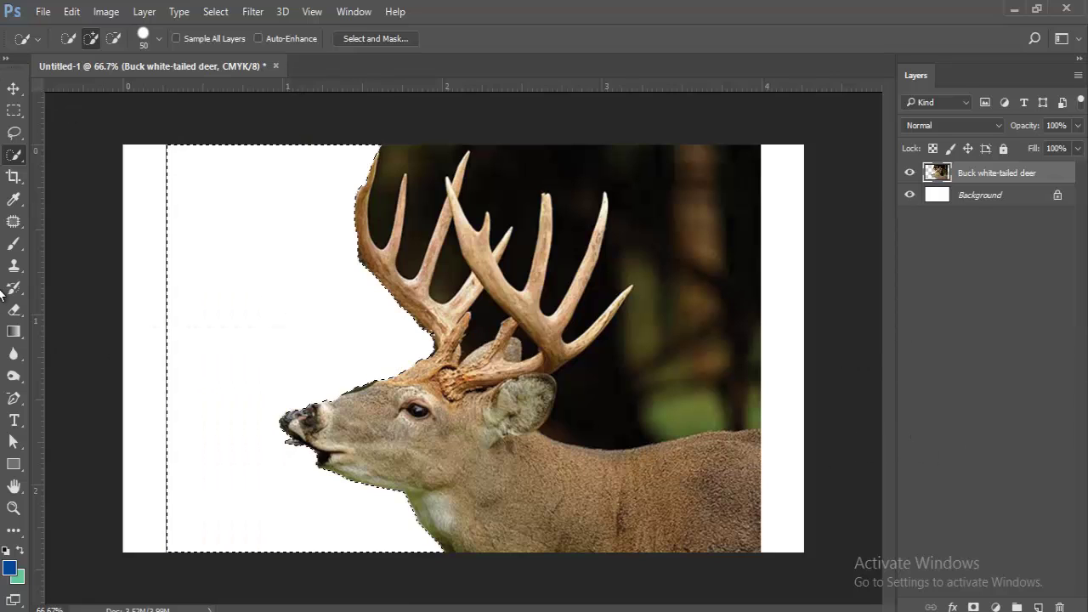
key("ctrl+d")
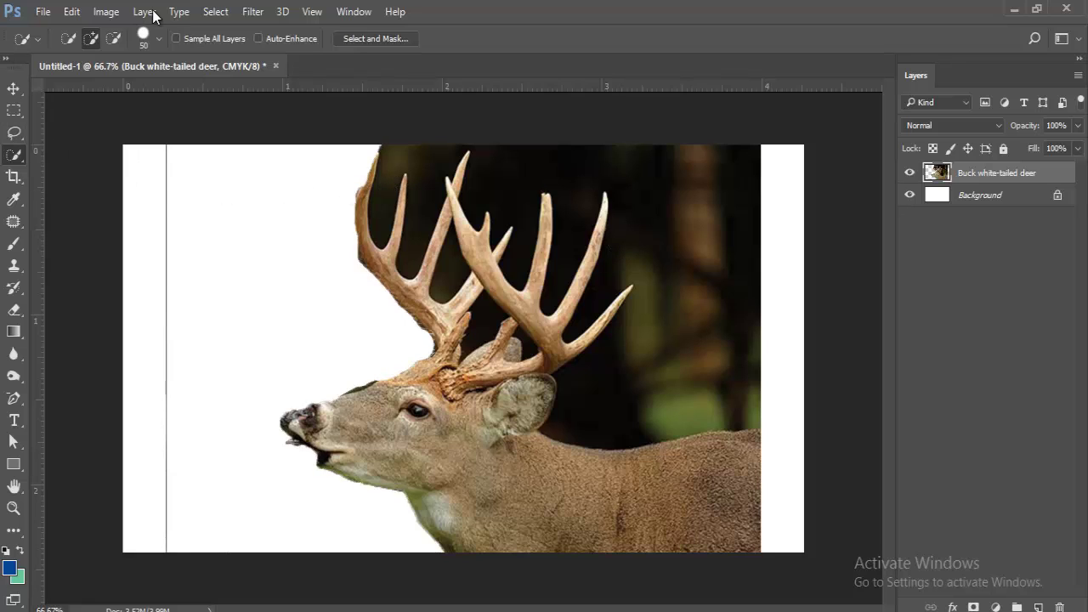
Try deleting the background above the deer's back with the Quick Selection Tool, then undo the deletion and deselect
right_click(13, 158)
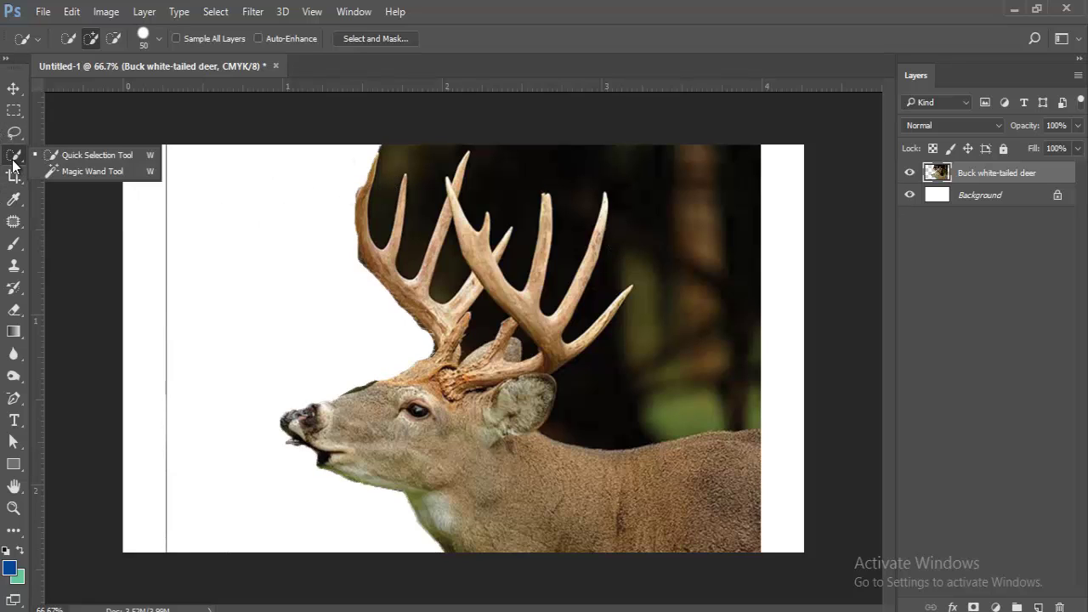
left_click(693, 181)
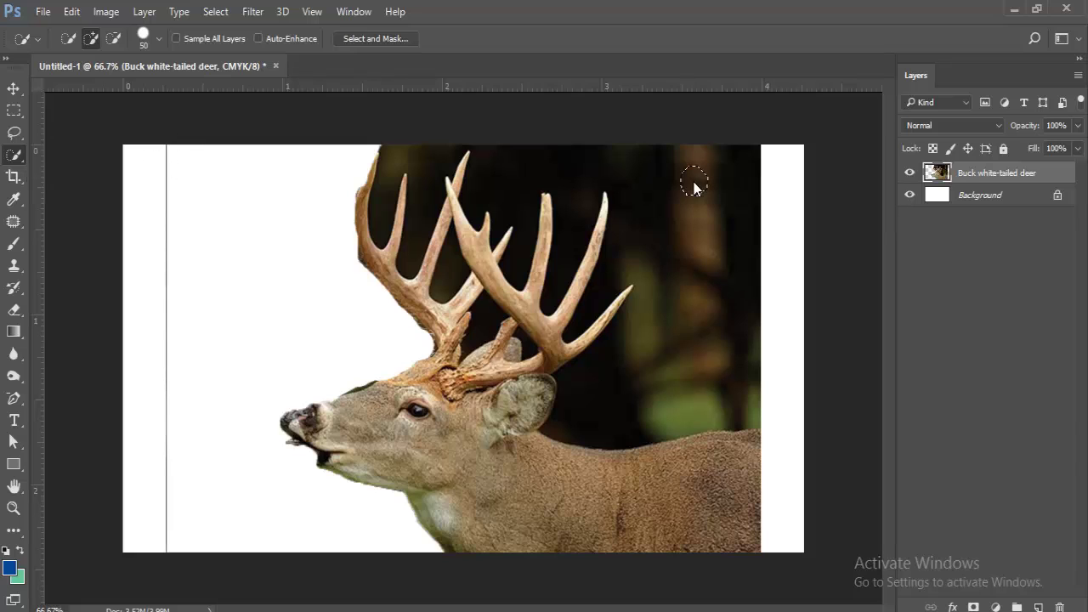
mouse_move(693, 181)
left_mouse_down()
mouse_move(683, 269)
mouse_move(654, 349)
left_mouse_up()
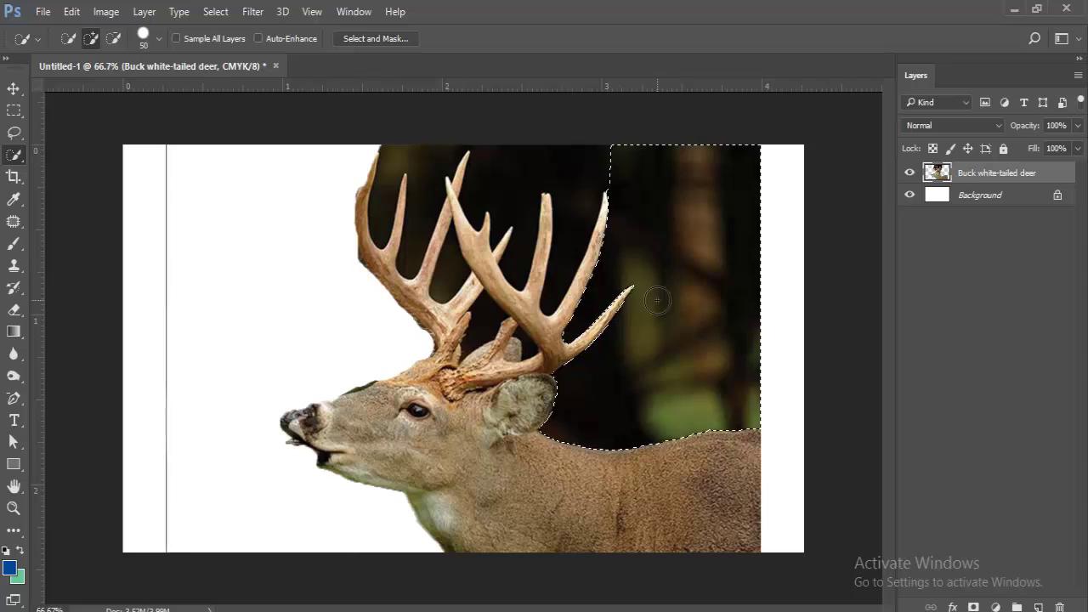
key("Delete")
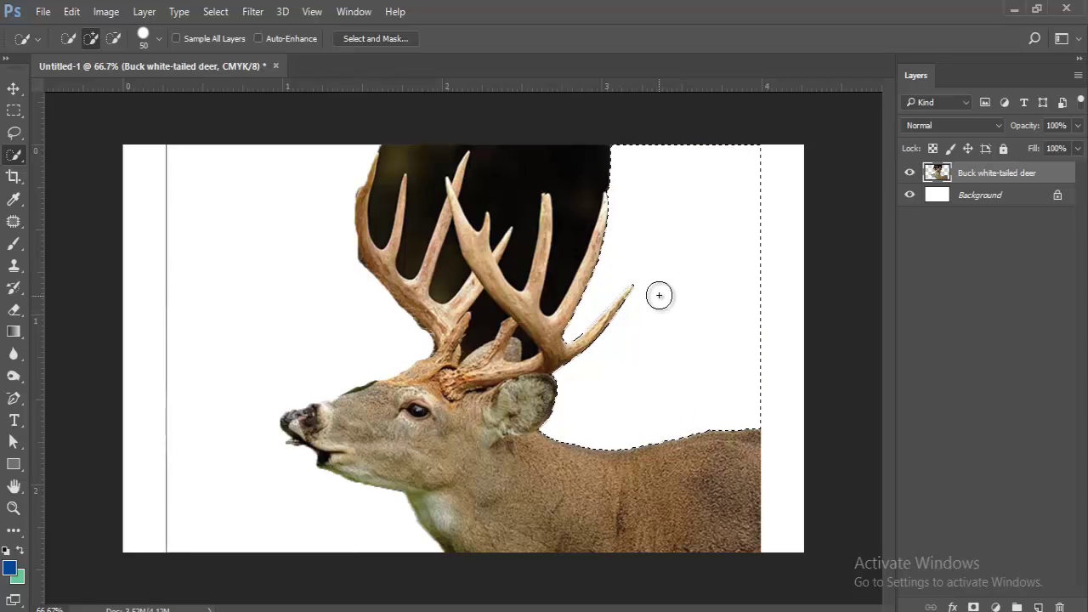
key("ctrl+alt+z")
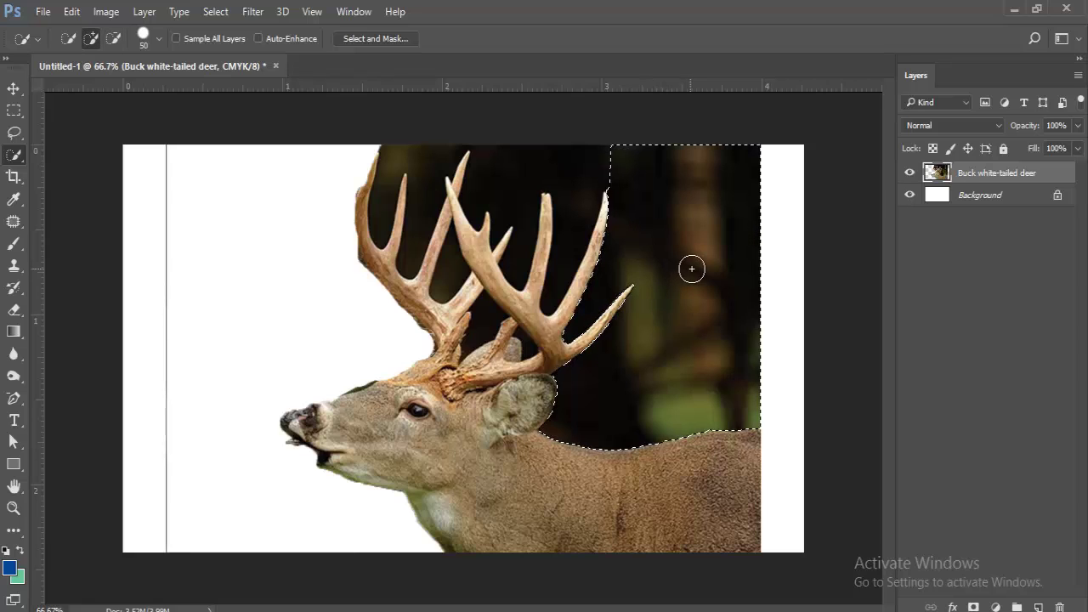
key("ctrl+d")
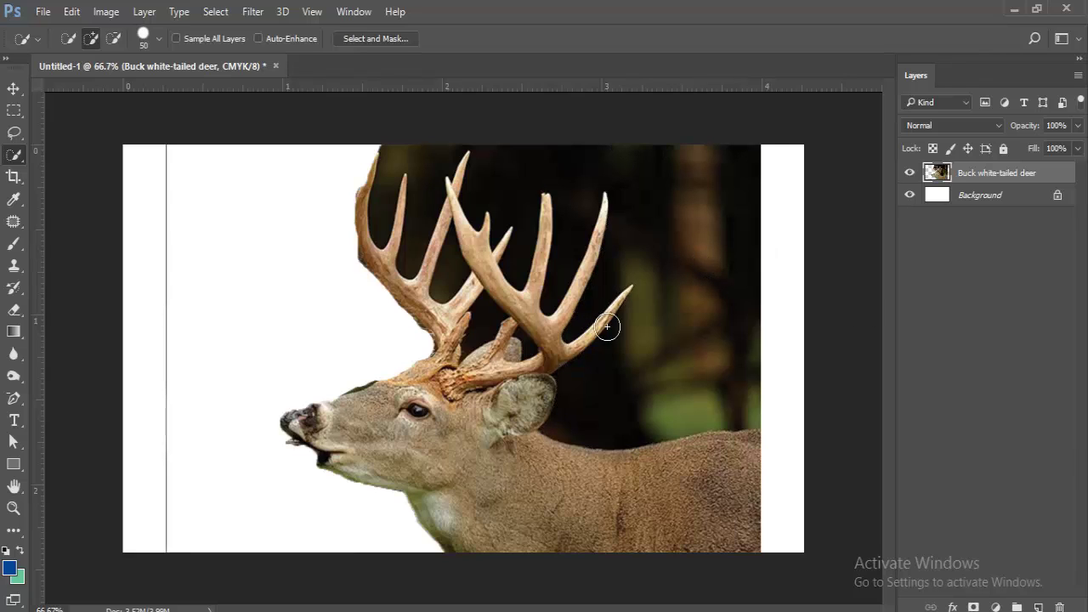
Delete the upper brown patch in the background behind the antlers using the Magic Wand Tool
right_click(15, 160)
left_click(72, 175)
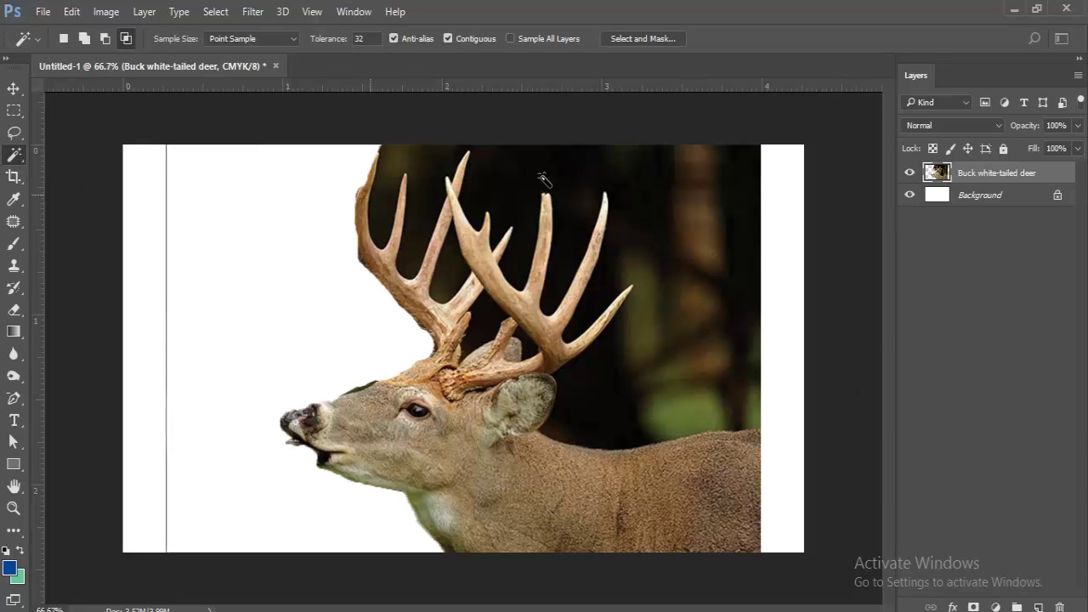
left_click(653, 220)
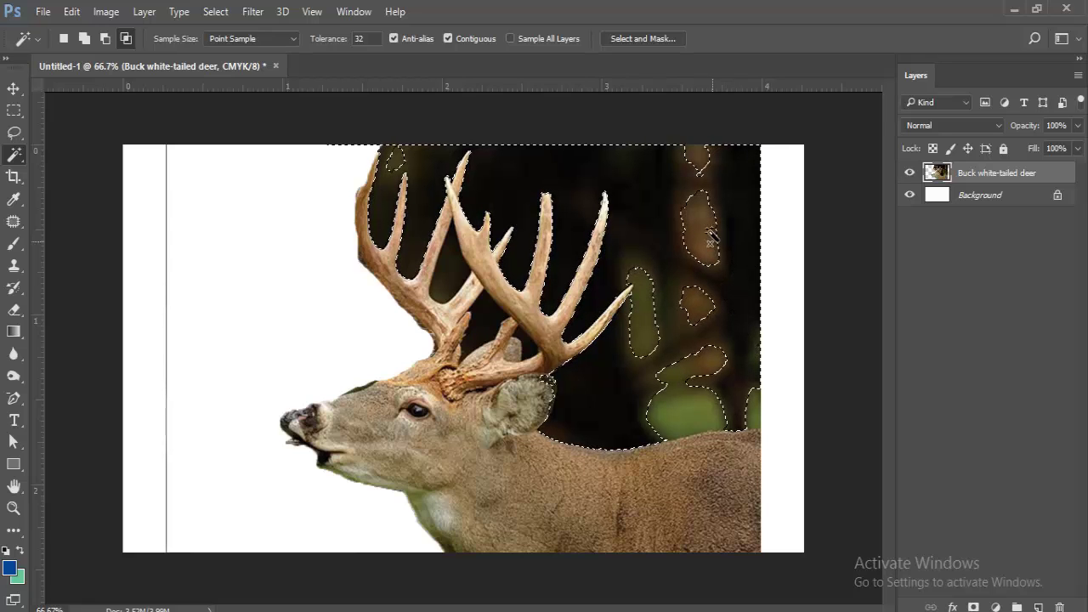
left_click(762, 280)
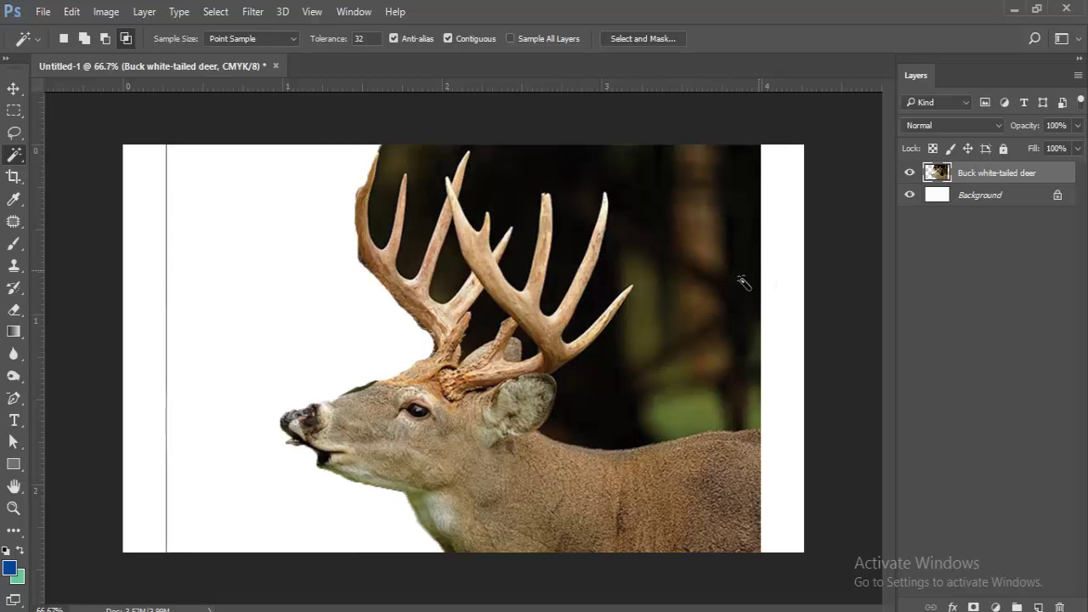
left_click(701, 238)
key("Delete")
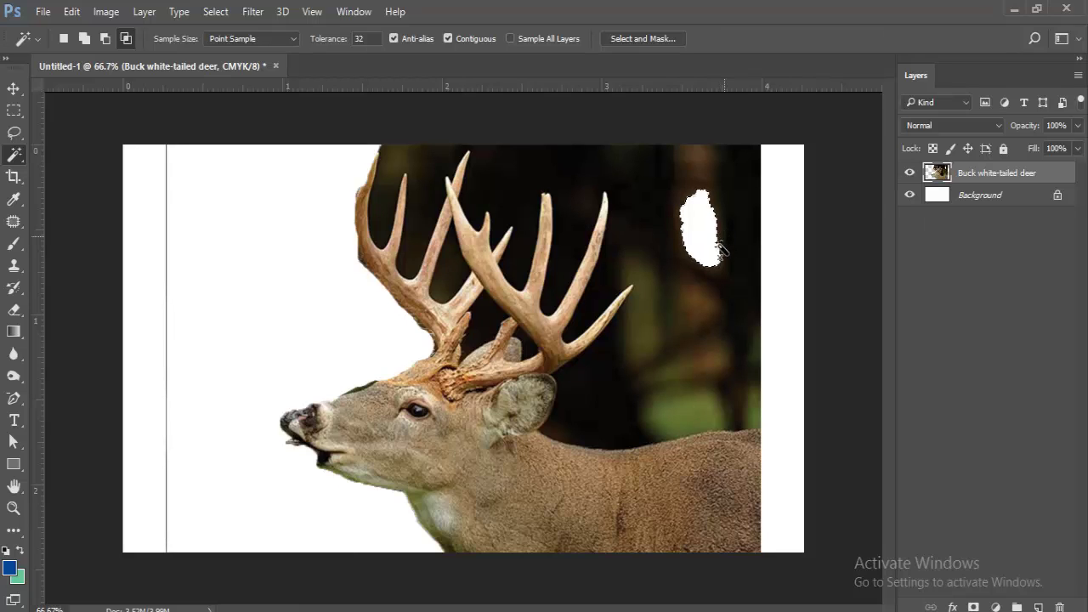
Delete the green background patch just above the deer's back with the Magic Wand and clear the selection
left_click(650, 319)
left_click(492, 249)
left_click(677, 424)
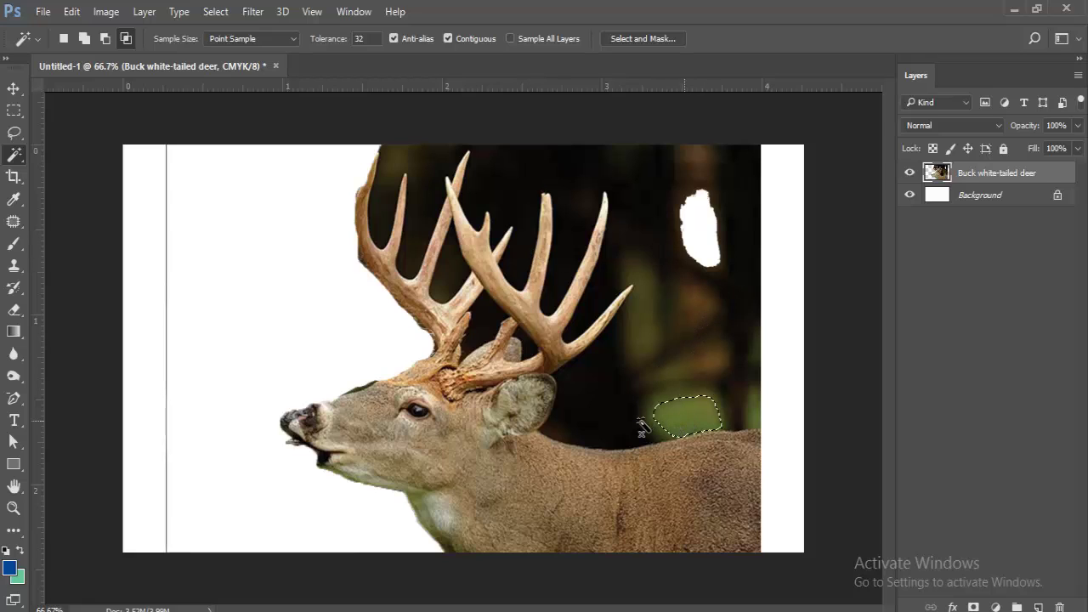
key("Delete")
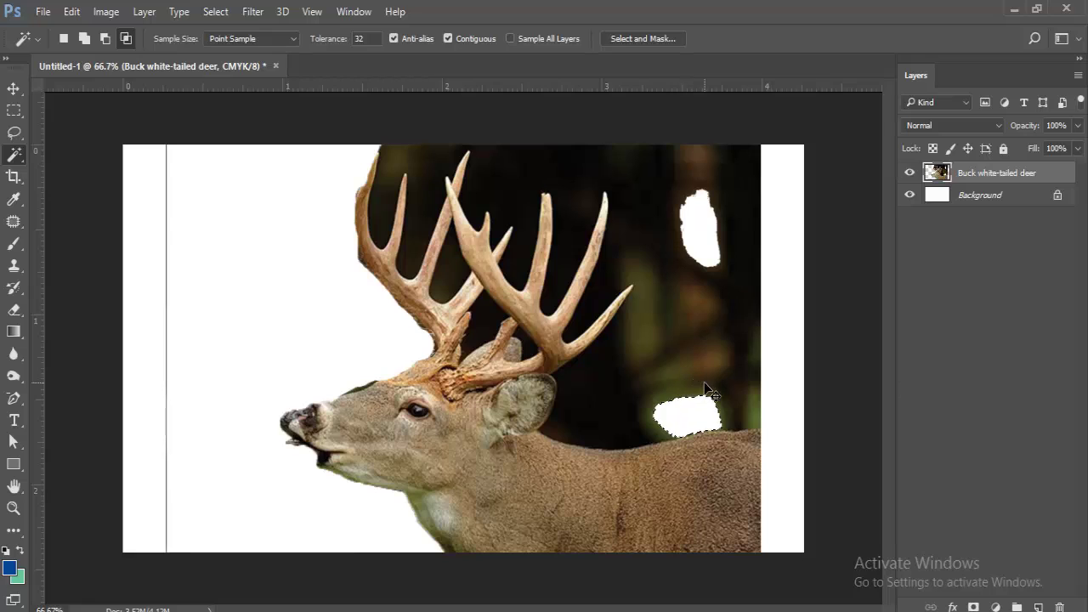
key("ctrl+d")
Delete the tall greenish patch beside the rearmost antler tip with the Magic Wand and deselect
left_click(645, 325)
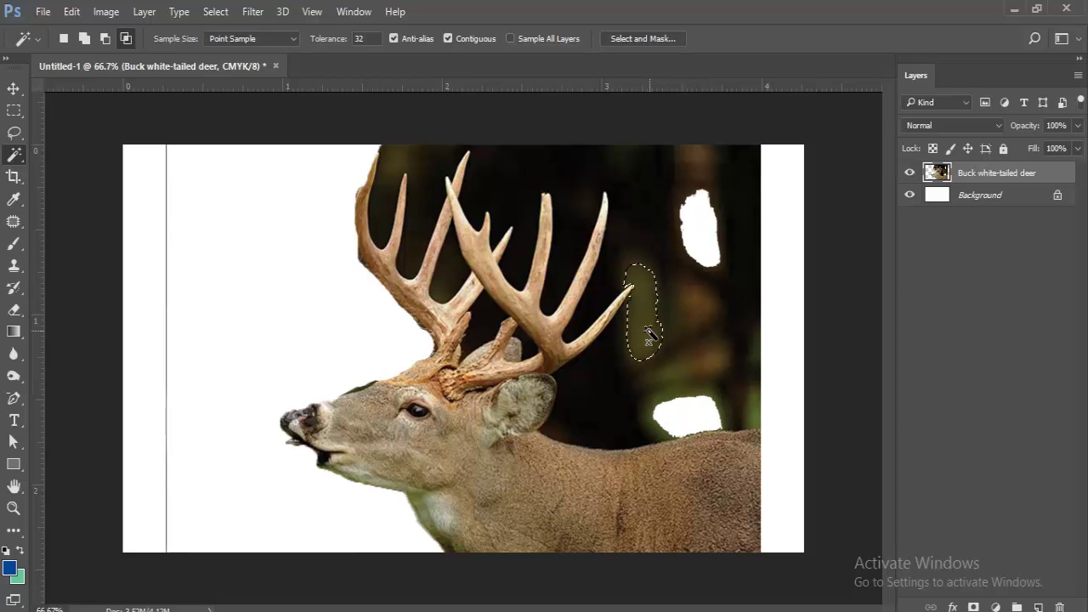
key("Delete")
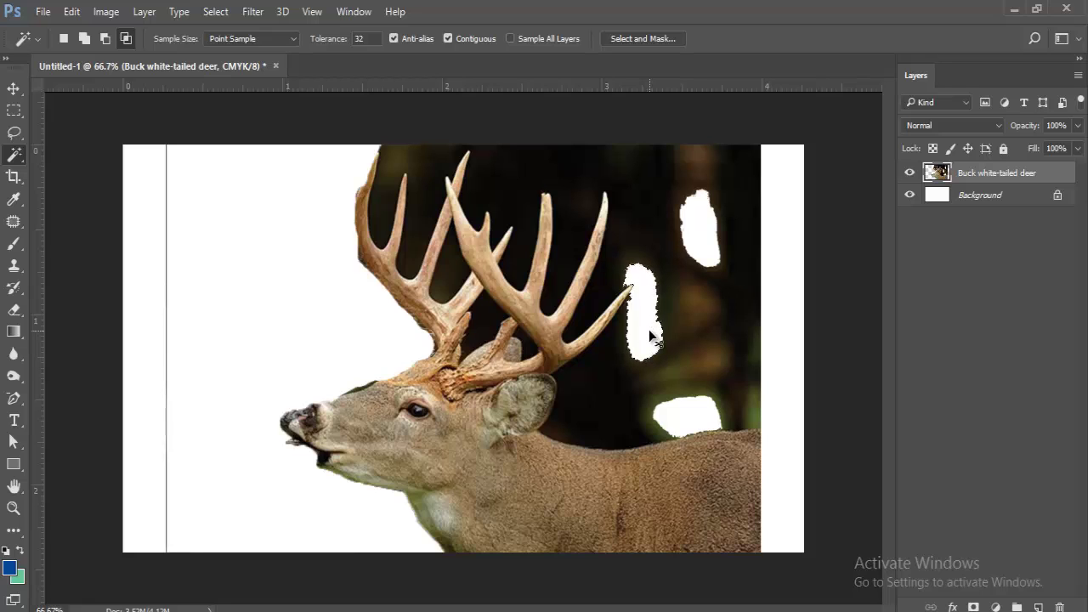
key("ctrl+d")
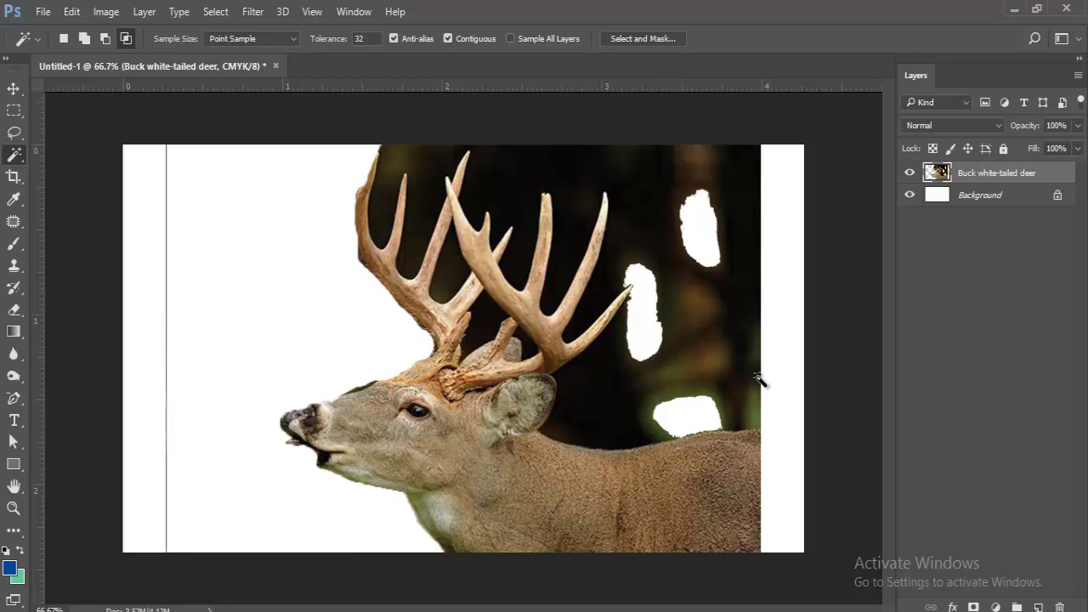
Delete the large dark background area around the antlers and above the deer's back with the Magic Wand, and deselect
left_click(736, 310)
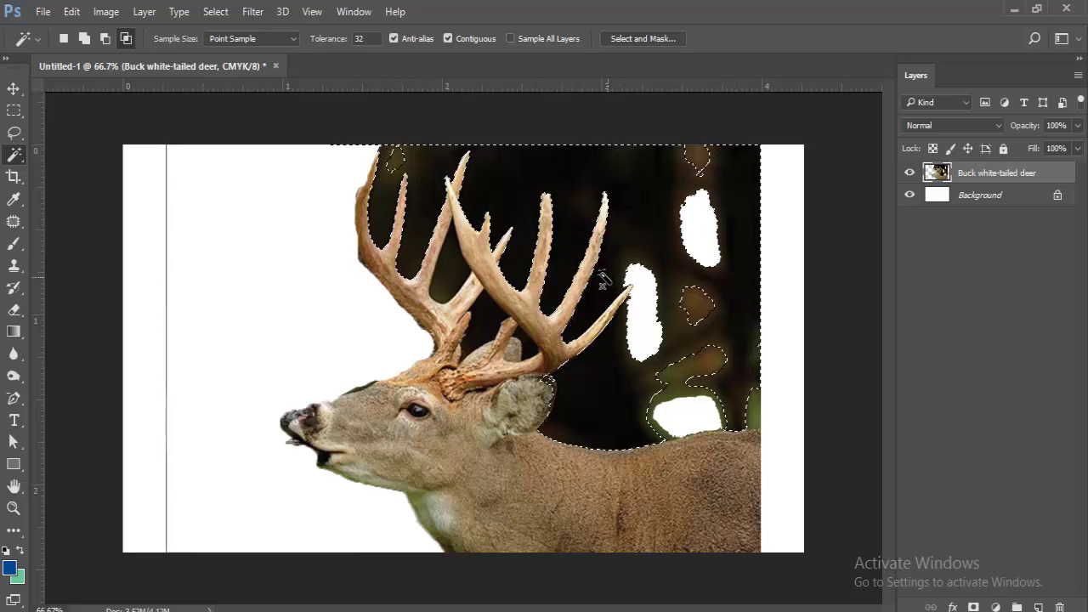
key("Delete")
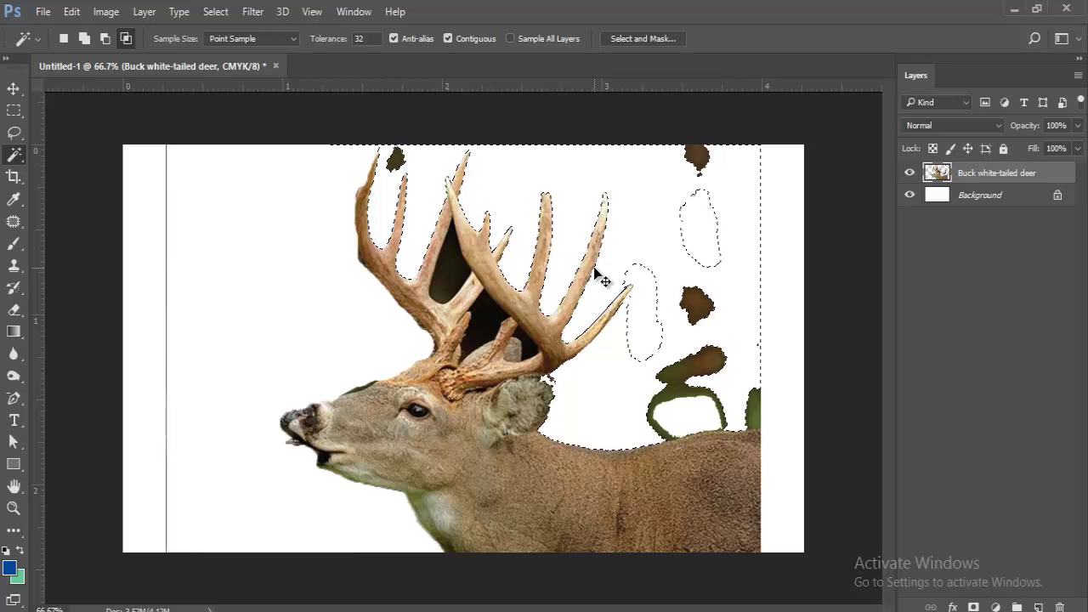
key("ctrl+d")
key("ctrl+f")
key("Escape")
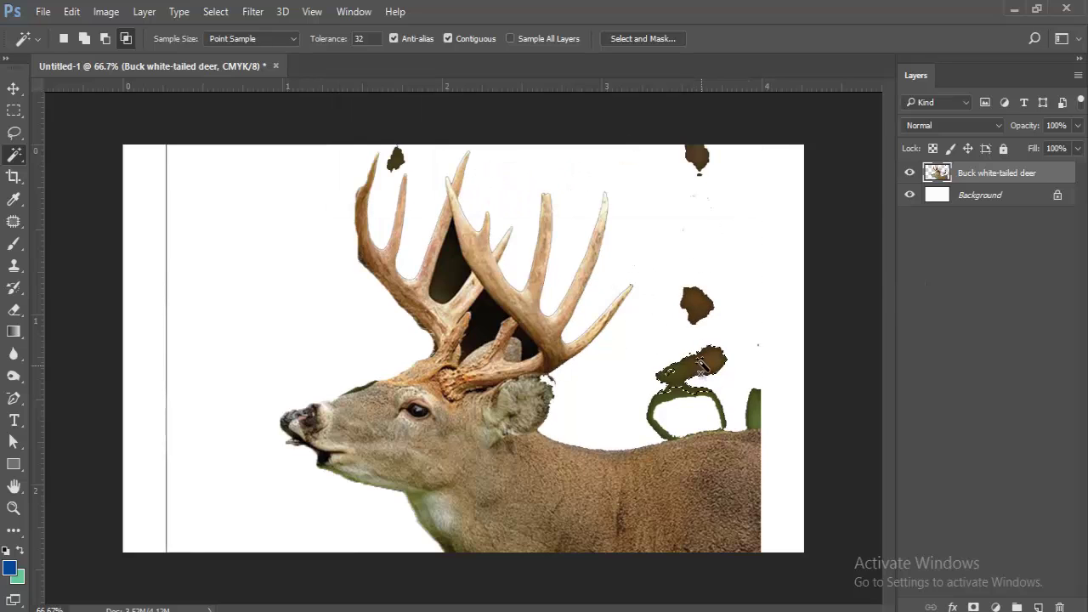
Delete the brown-green patch just above the green ring over the deer's back with the Magic Wand
left_click(702, 364)
key("Delete")
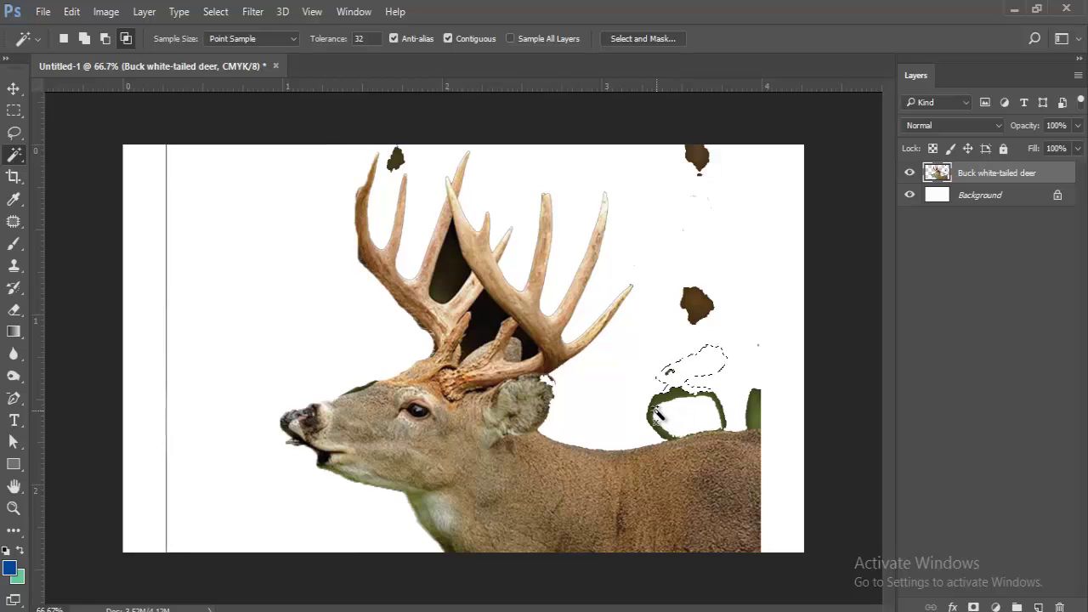
key("Delete")
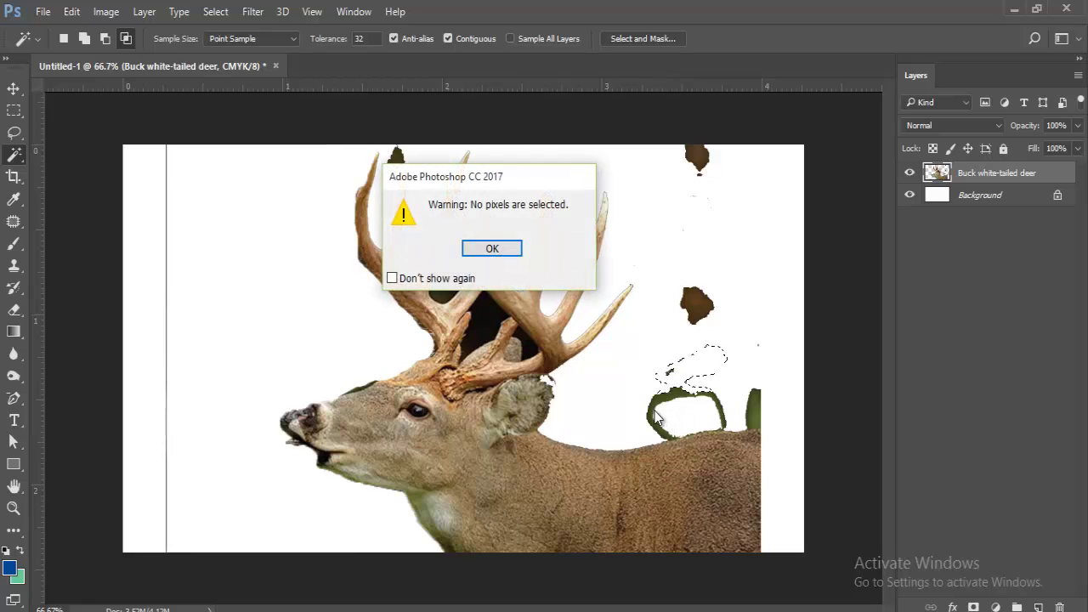
left_click(471, 246)
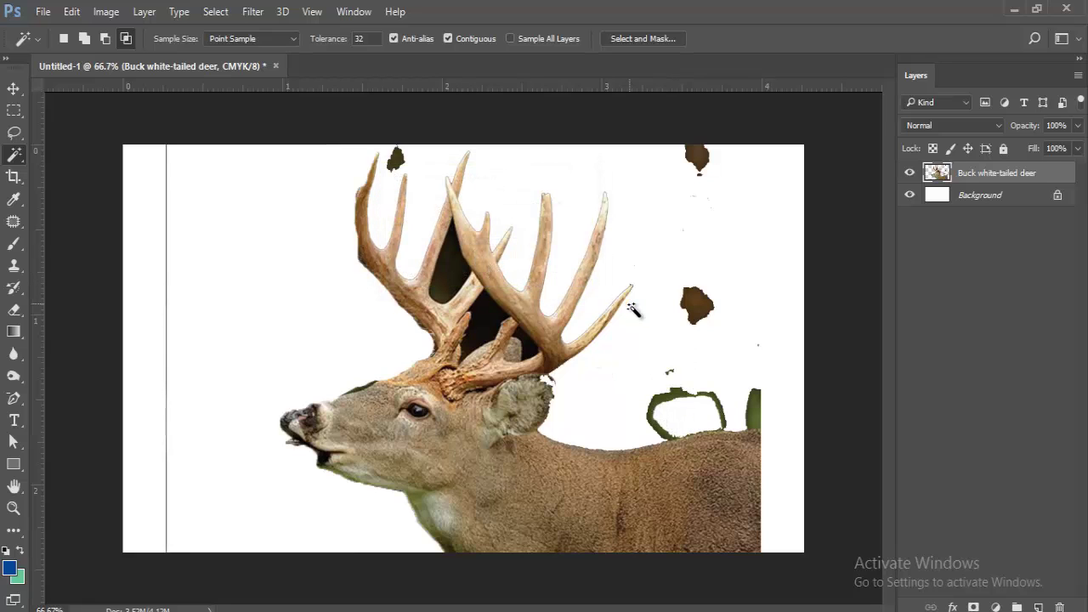
Delete the isolated brown patch behind the antlers and the green ring above the deer's back, clearing each selection
left_click(700, 318)
key("Delete")
key("ctrl+d")
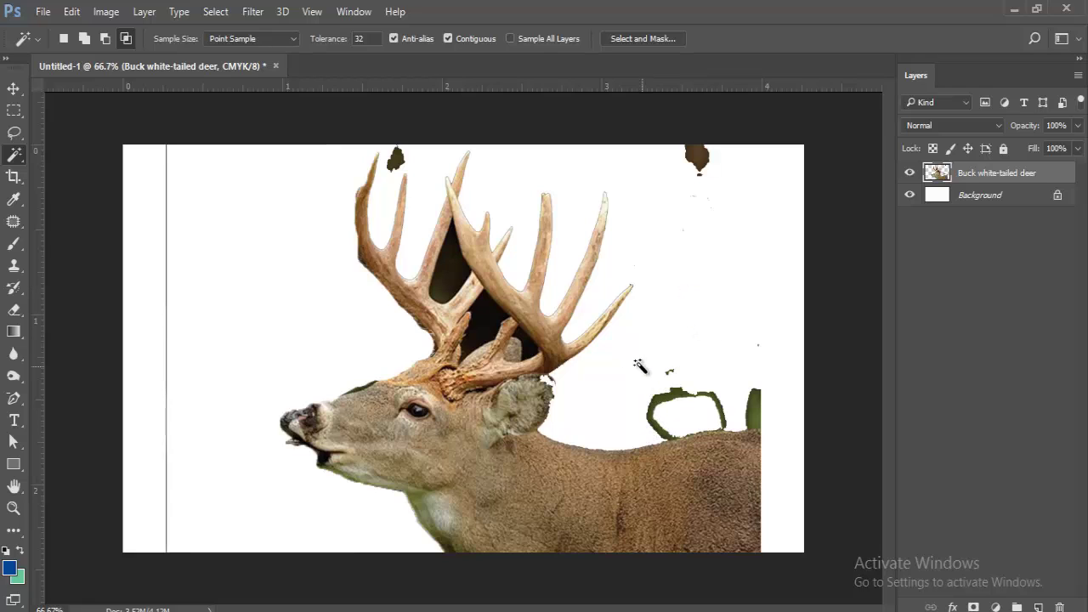
left_click(650, 408)
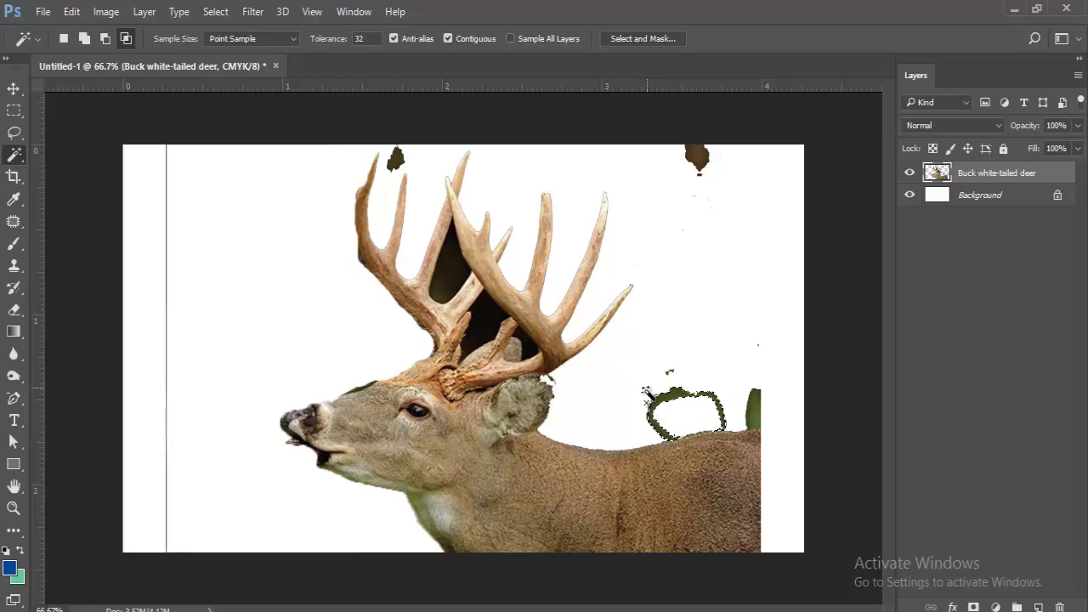
key("Delete")
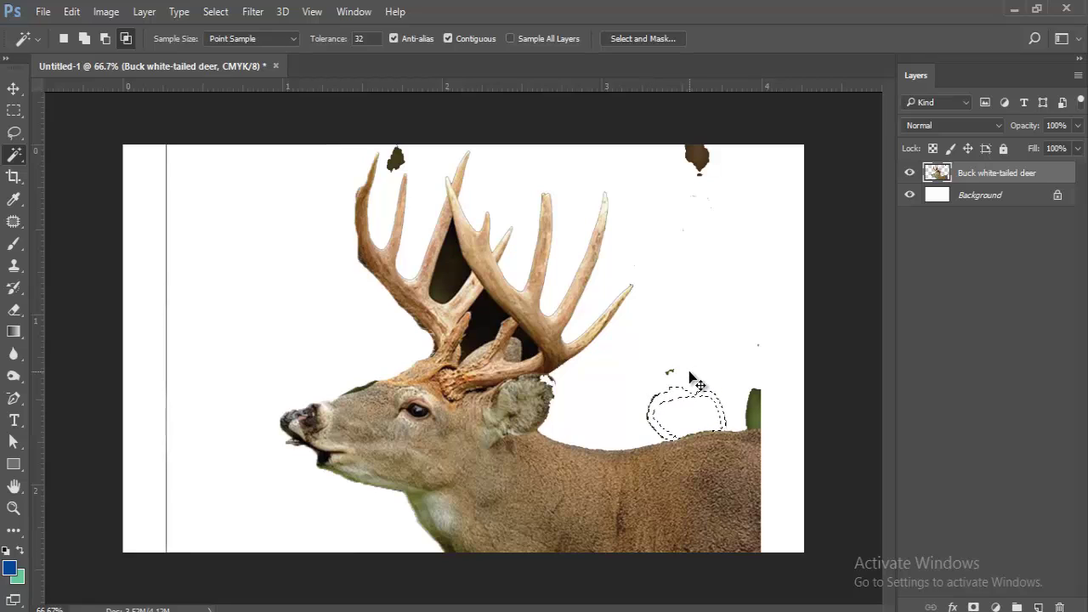
key("ctrl+d")
Delete the two dark background areas enclosed between the front and rear antlers with the Magic Wand
left_click(489, 318)
key("Delete")
left_click(458, 285)
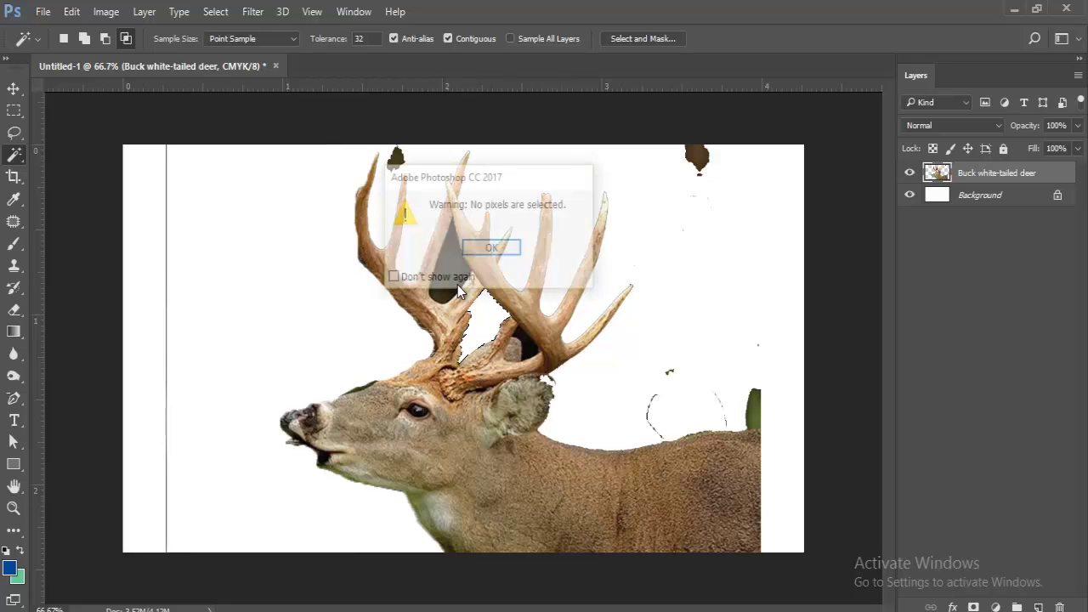
left_click(492, 249)
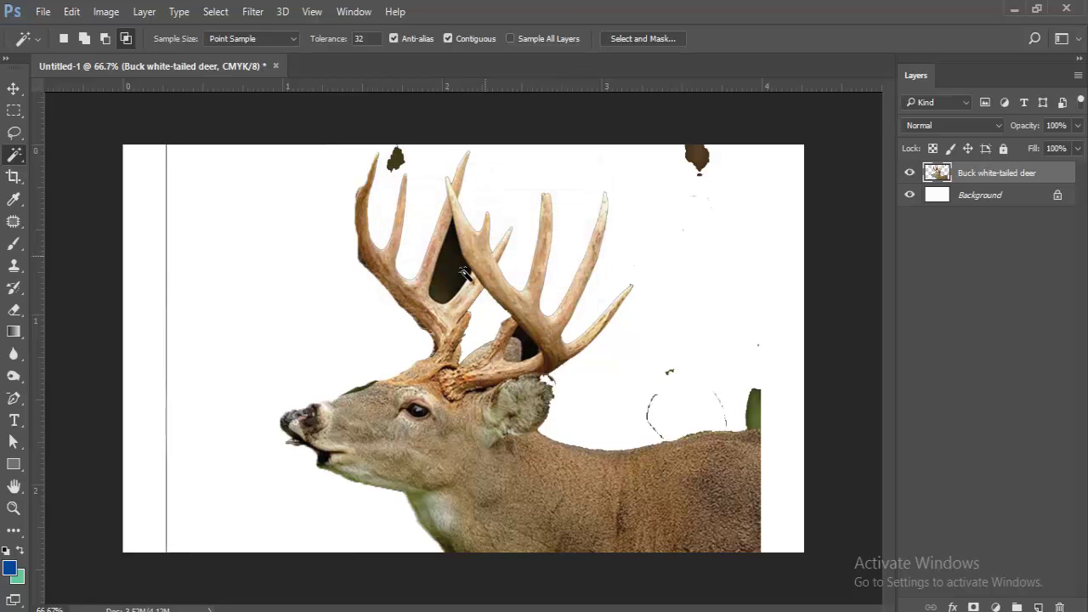
key("Delete")
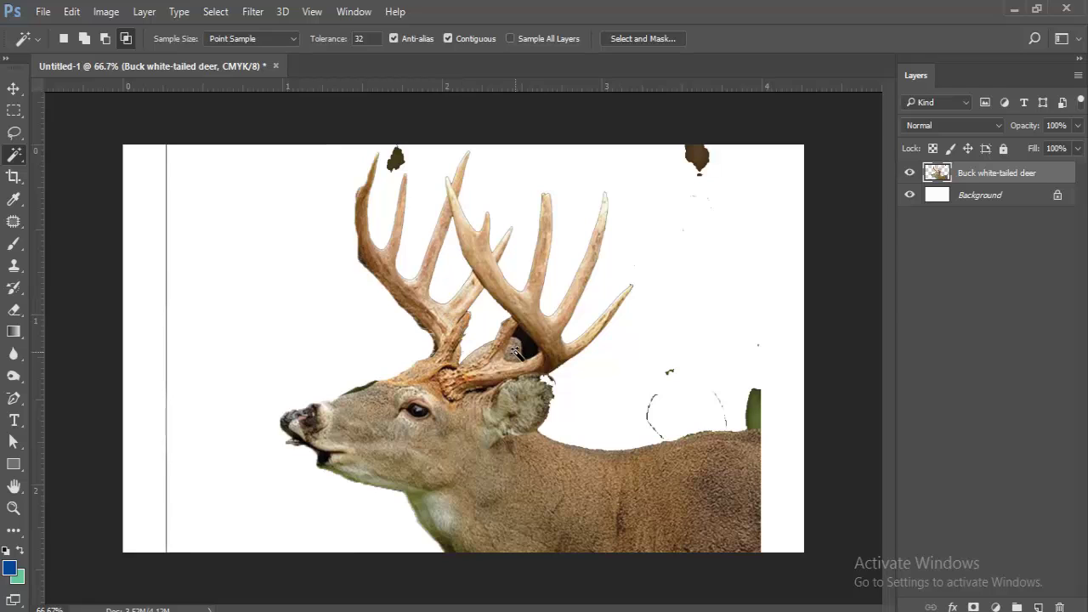
Delete the dark gap at the antler base near the ear and the green patch at the photo's rear edge above the back
left_click(541, 384)
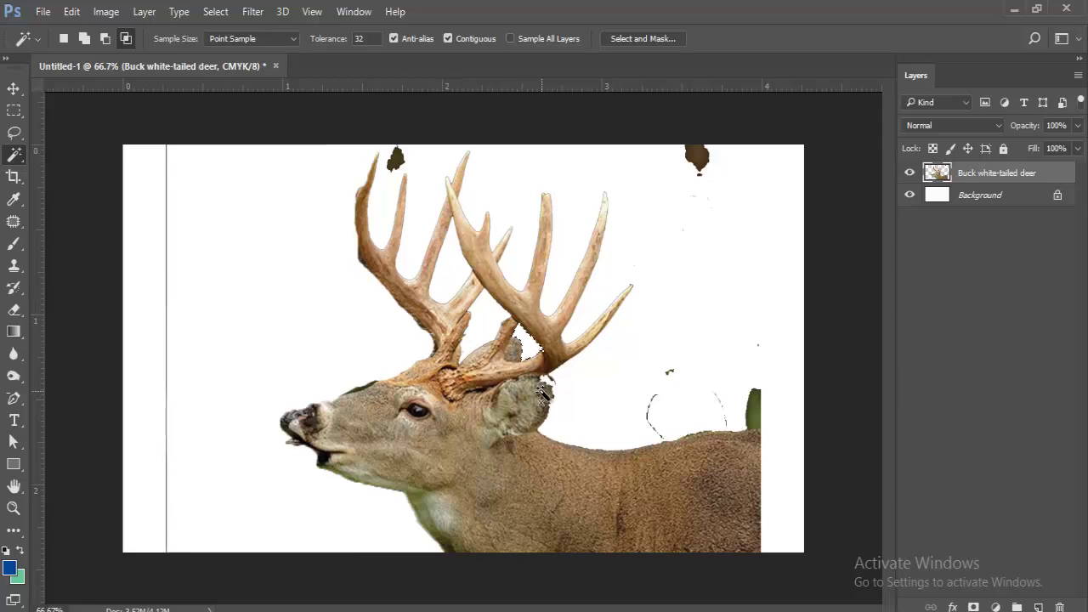
key("Delete")
key("Delete")
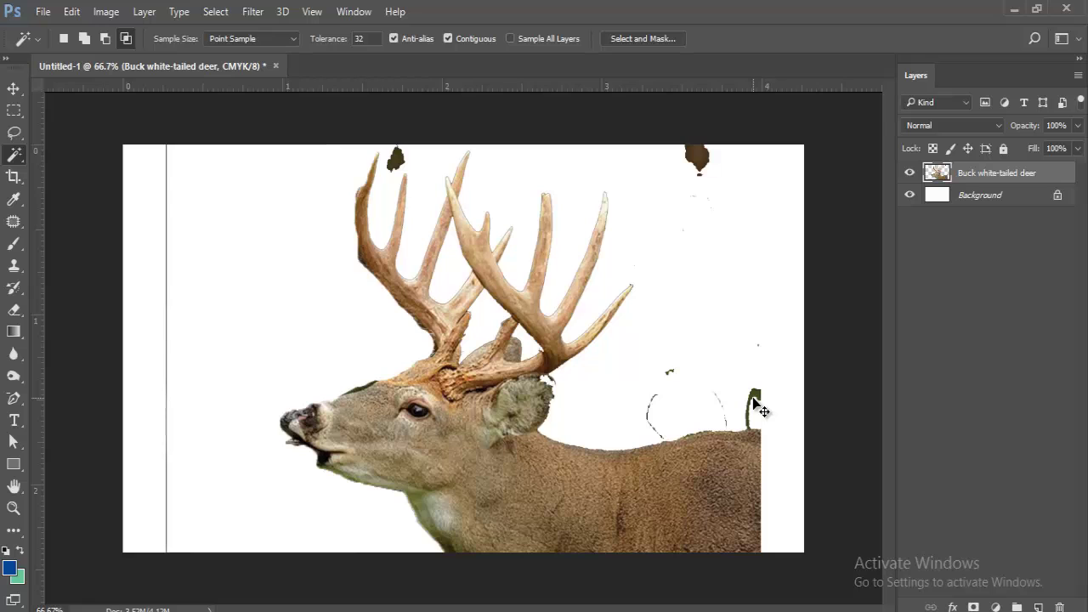
scroll(753, 397, "up", 1)
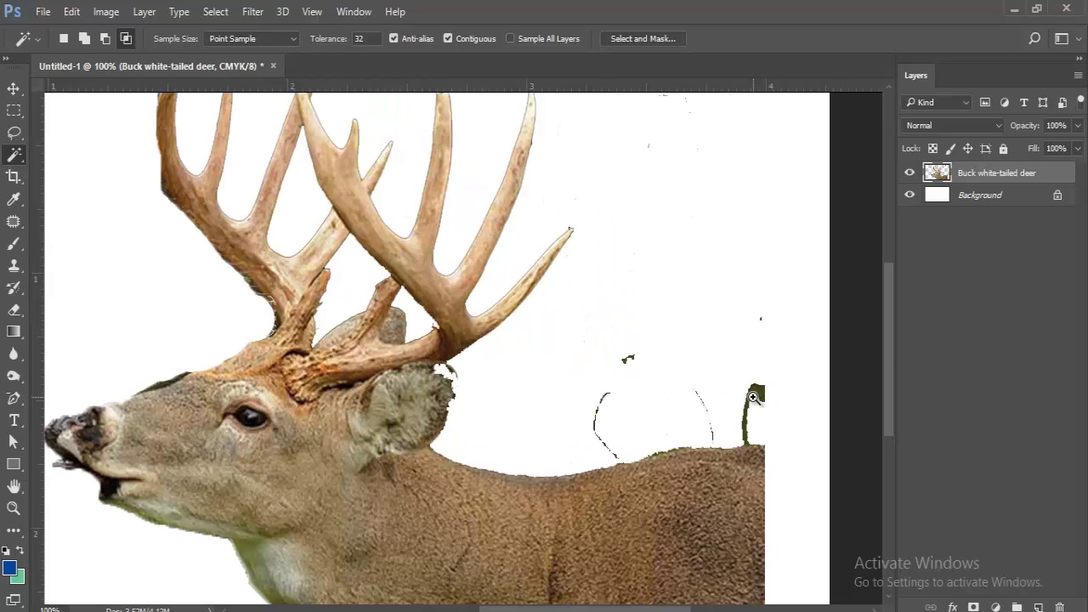
scroll(753, 396, "up", 1)
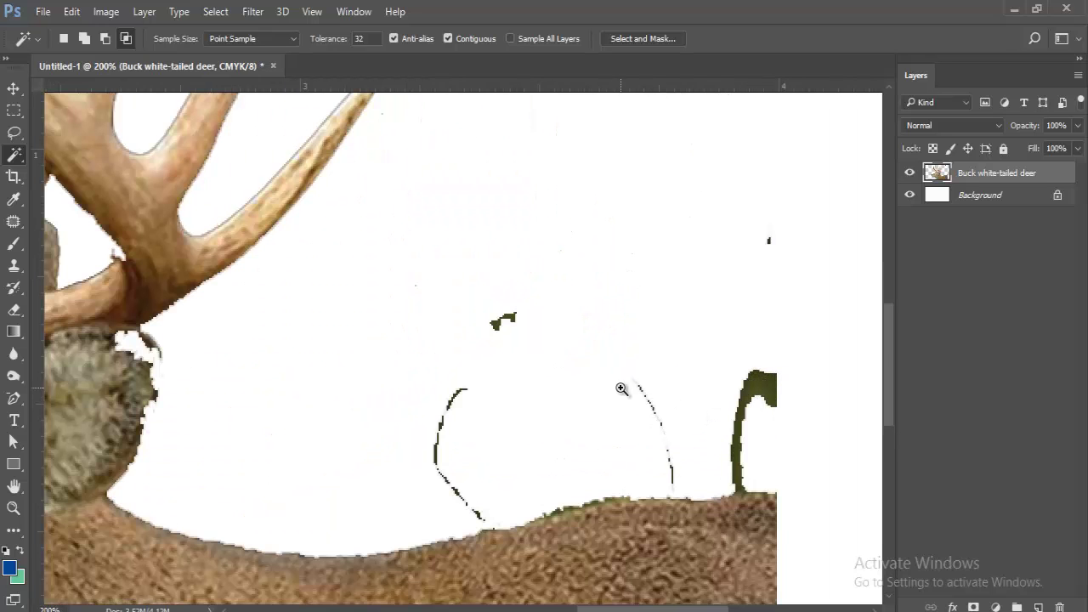
left_click(754, 391)
key("Delete")
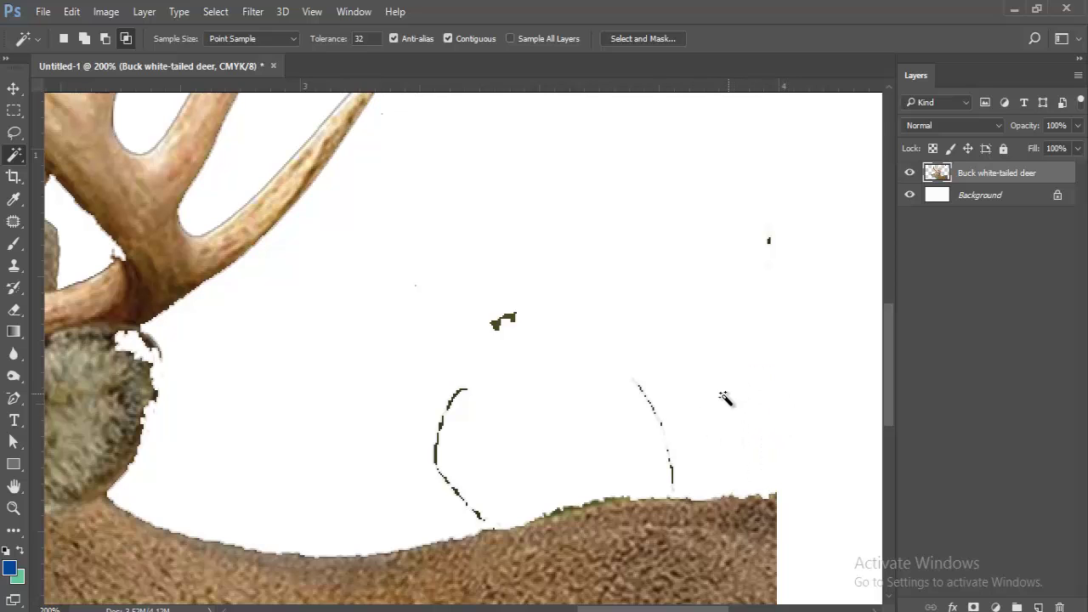
Delete the curved leftover outline nearer the deer's ear, above its back, with the Magic Wand and deselect
left_click(645, 399)
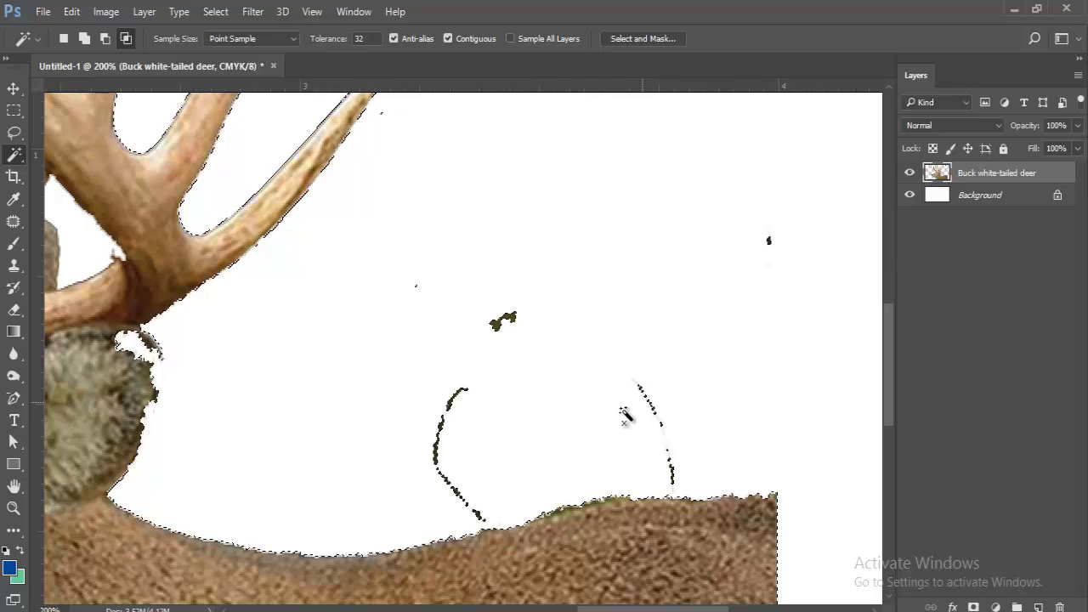
key("ctrl+d")
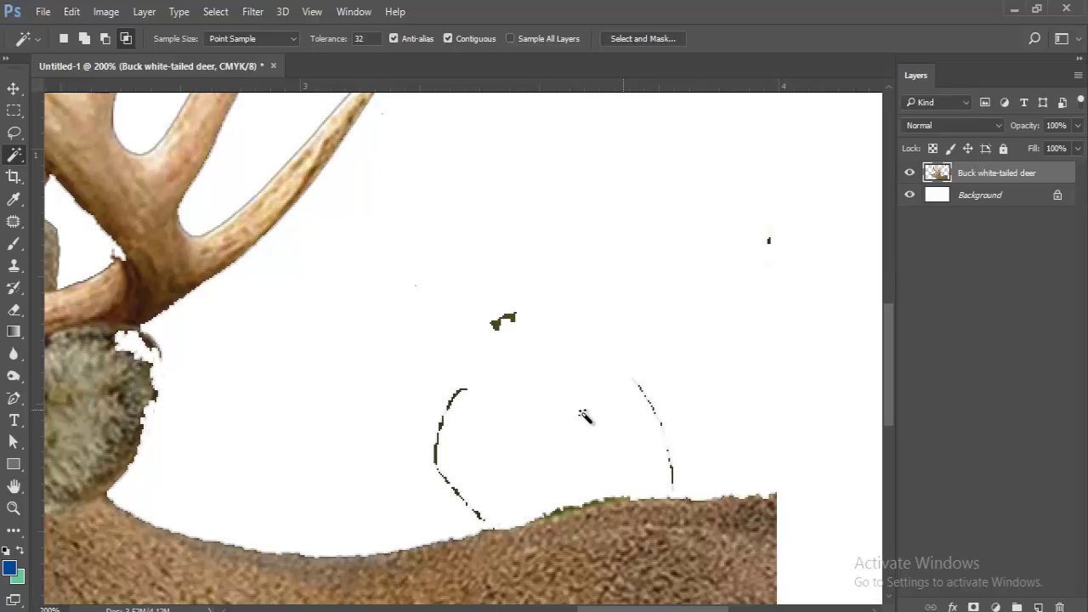
left_click(451, 408)
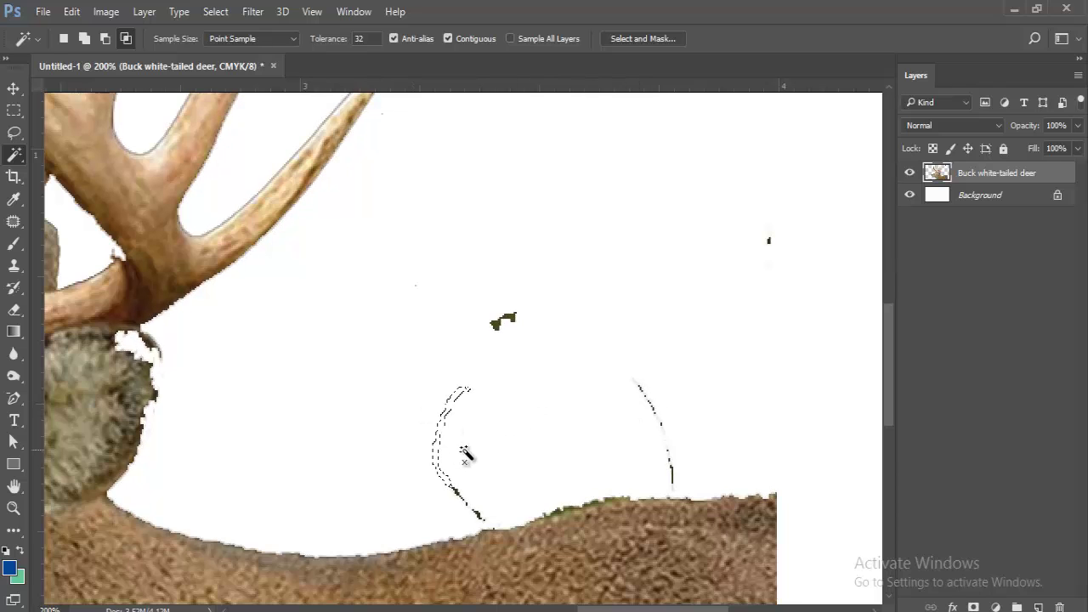
key("Delete")
key("ctrl+d")
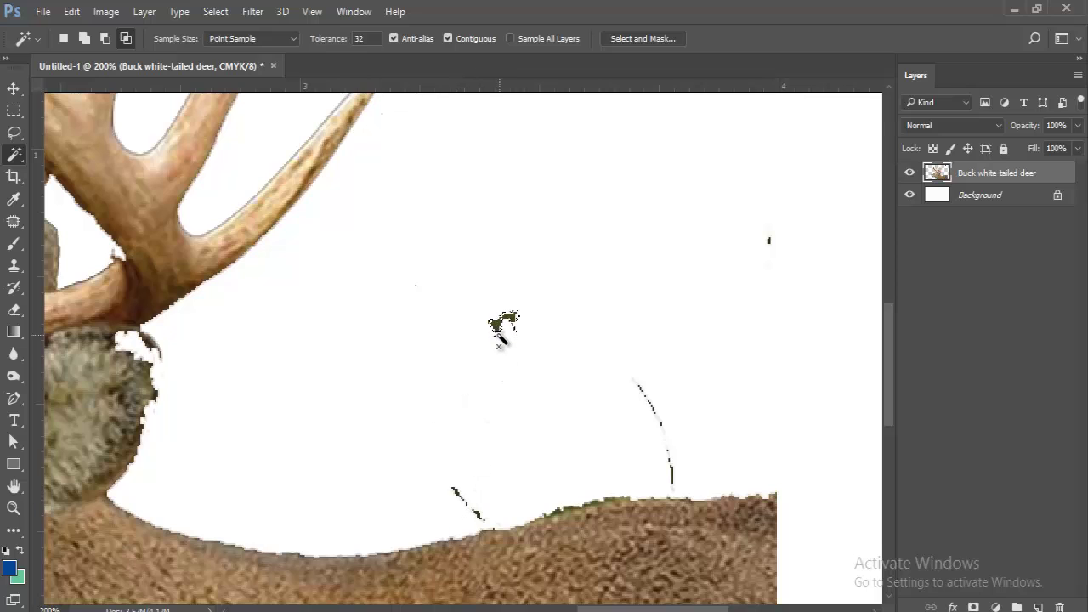
Delete the small green speck above the deer's back and the thin curved line nearer the photo's rear edge, then deselect
key("Delete")
key("Delete")
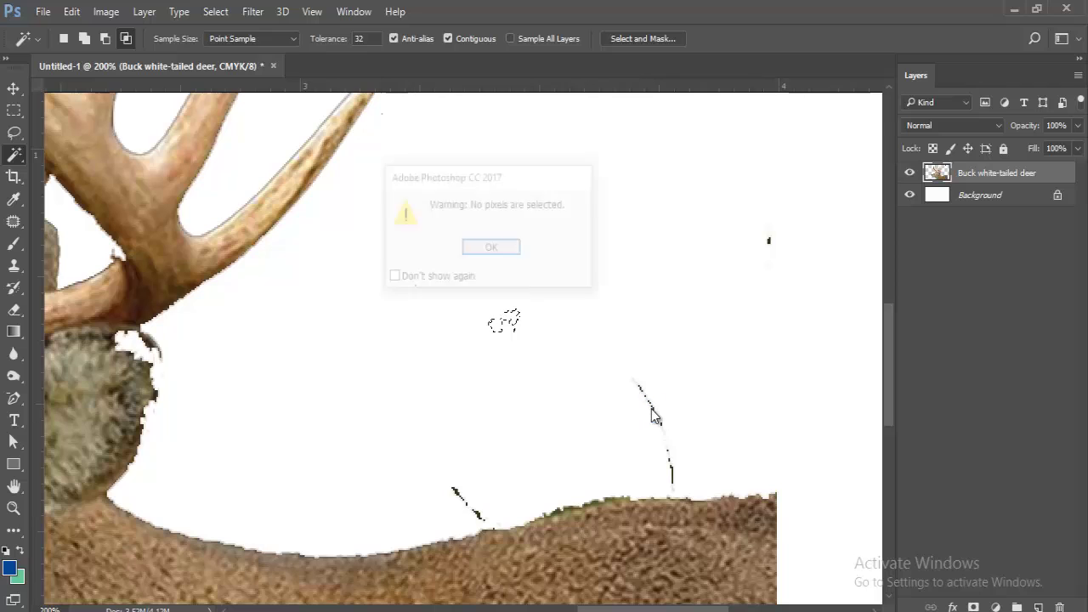
left_click(490, 248)
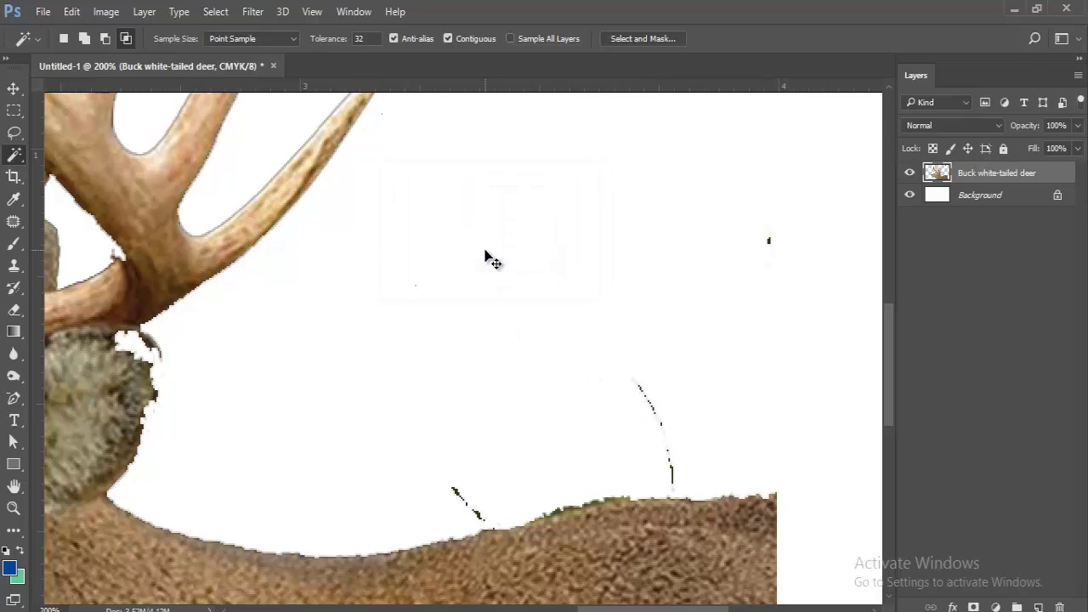
left_click(646, 398)
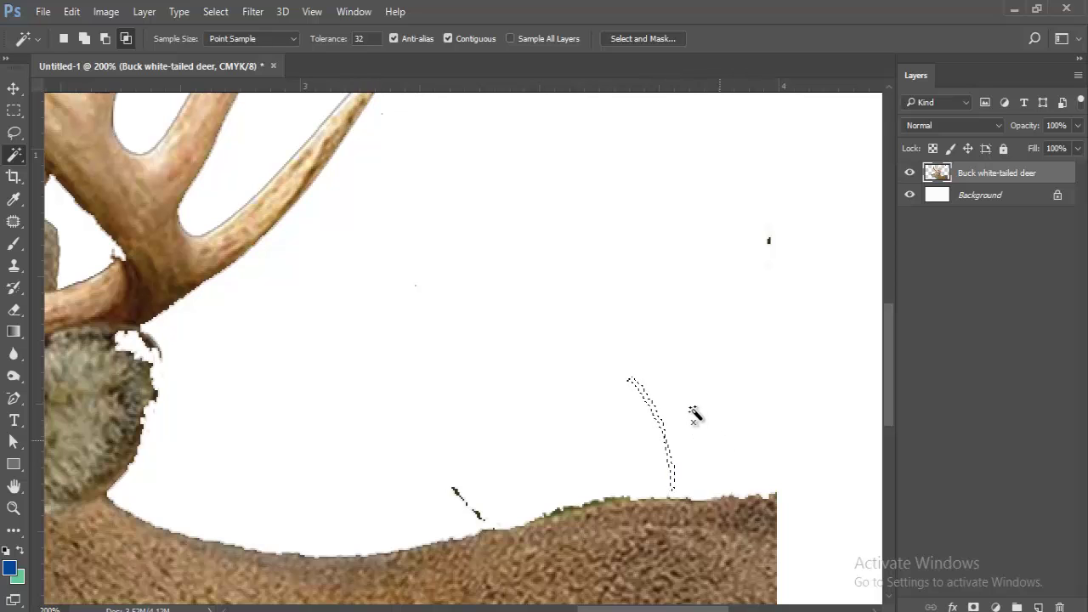
key("Delete")
key("ctrl+d")
Delete the short diagonal leftover line touching the deer's back with the Magic Wand and deselect
left_click(473, 508)
key("Delete")
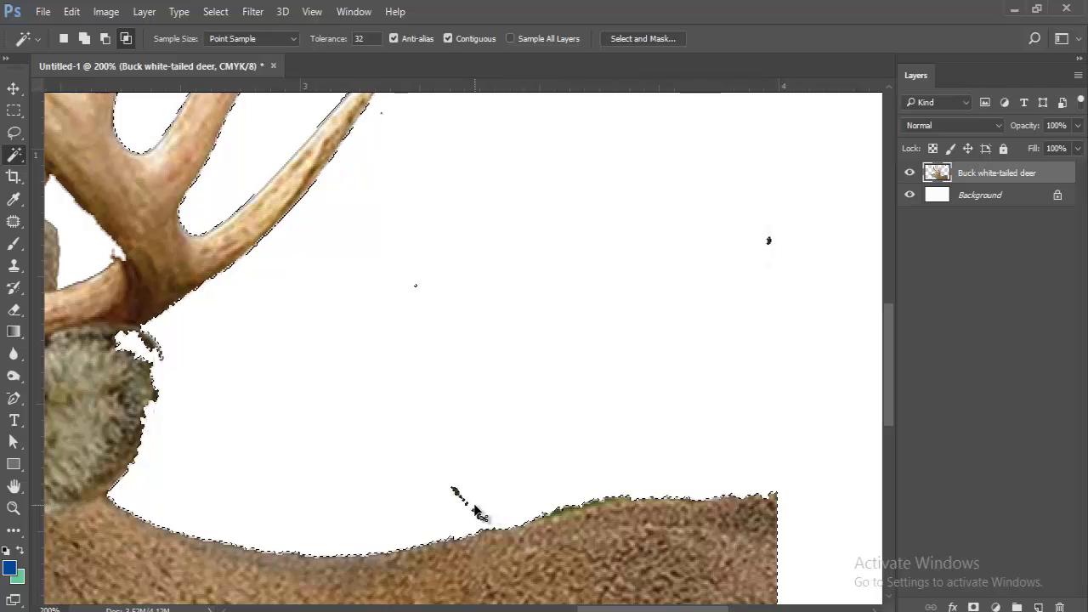
key("ctrl+d")
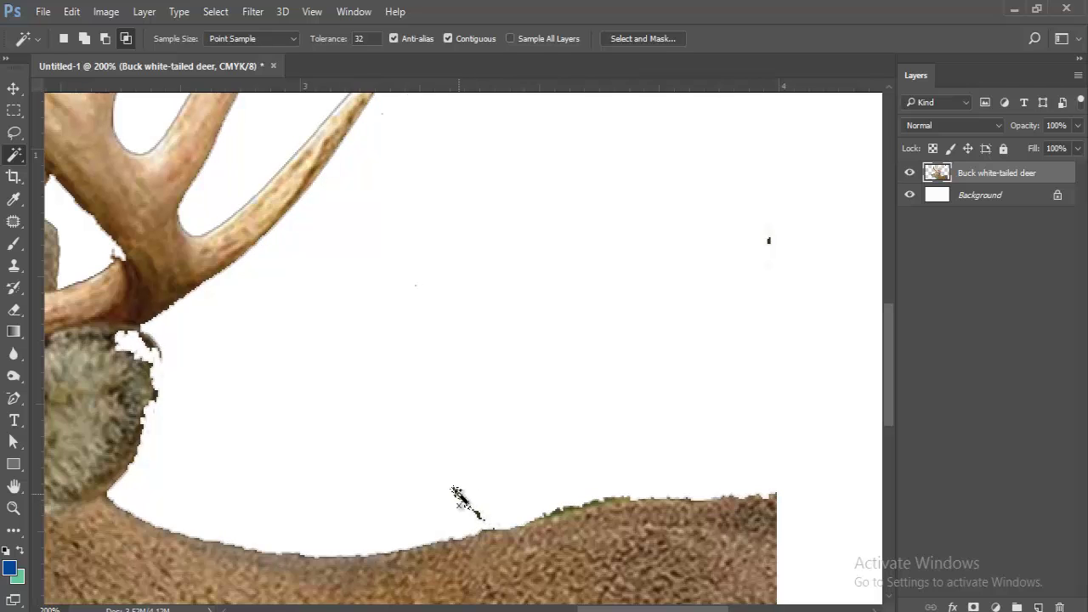
left_click(466, 506)
key("Delete")
key("ctrl+d")
Delete the two remaining brown patches along the photo's upper edge, behind and between the antlers, with the Magic Wand
key("ctrl+minus")
key("ctrl+minus")
key("ctrl+minus")
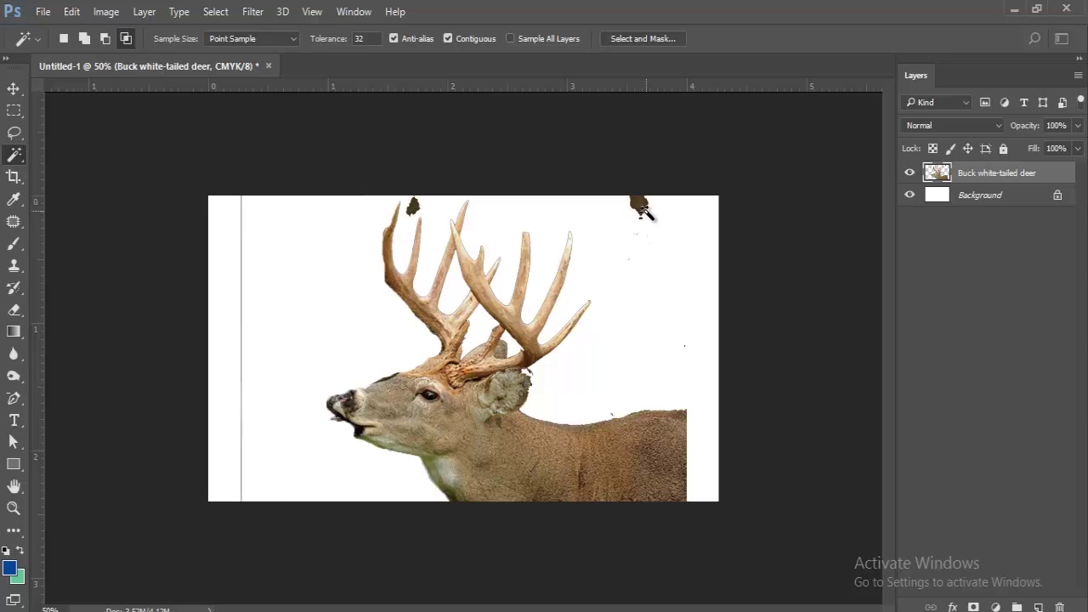
left_click(647, 215)
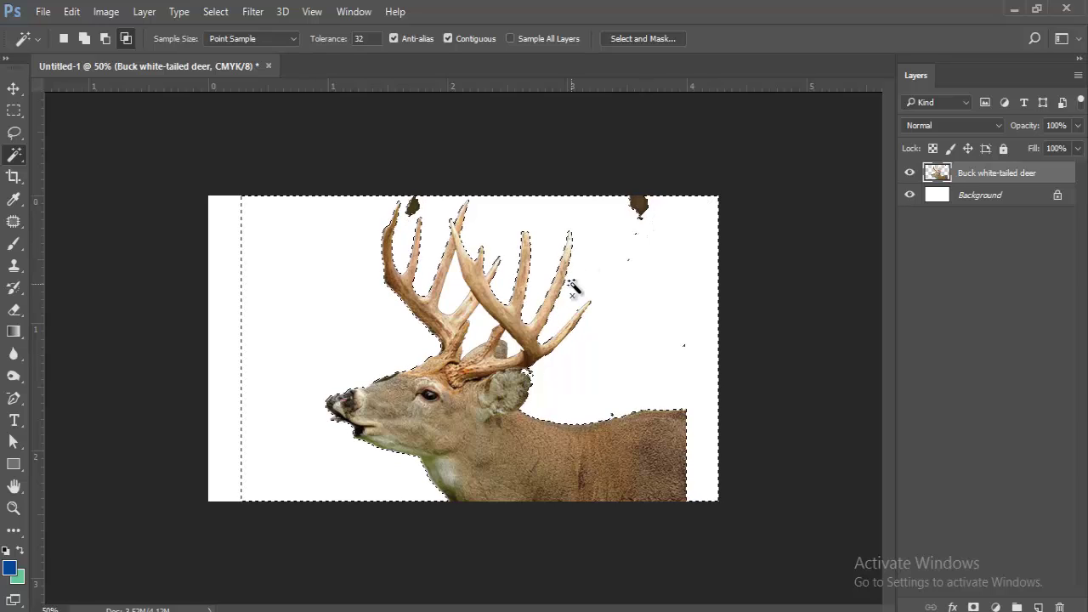
key("ctrl+d")
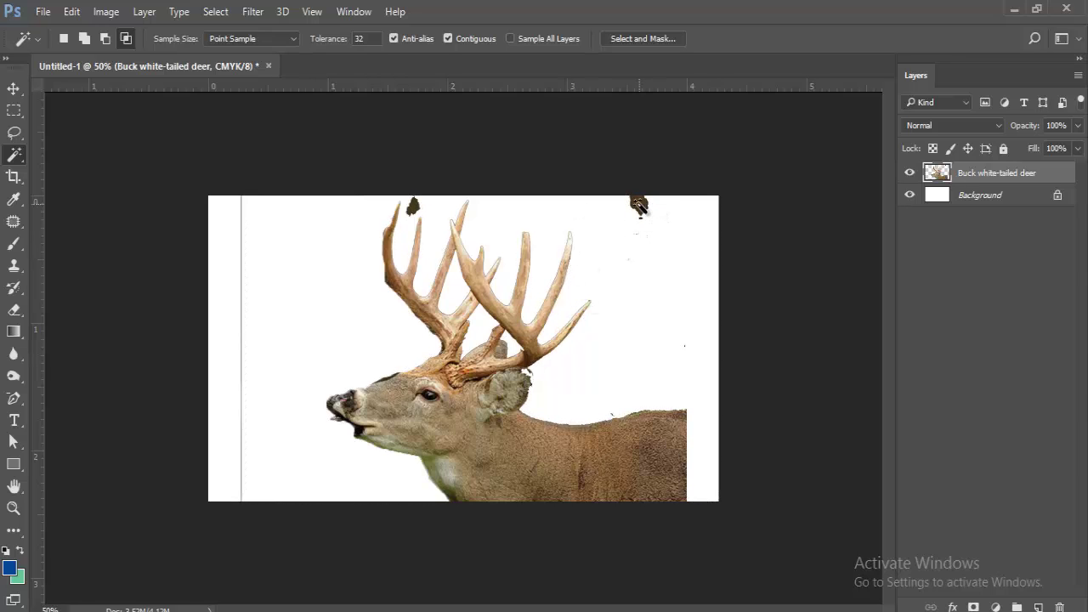
left_click(643, 213)
key("Delete")
left_click(413, 207)
key("Delete")
Scale the deer layer proportionally to 95.97% with Free Transform and apply the change
key("ctrl+t")
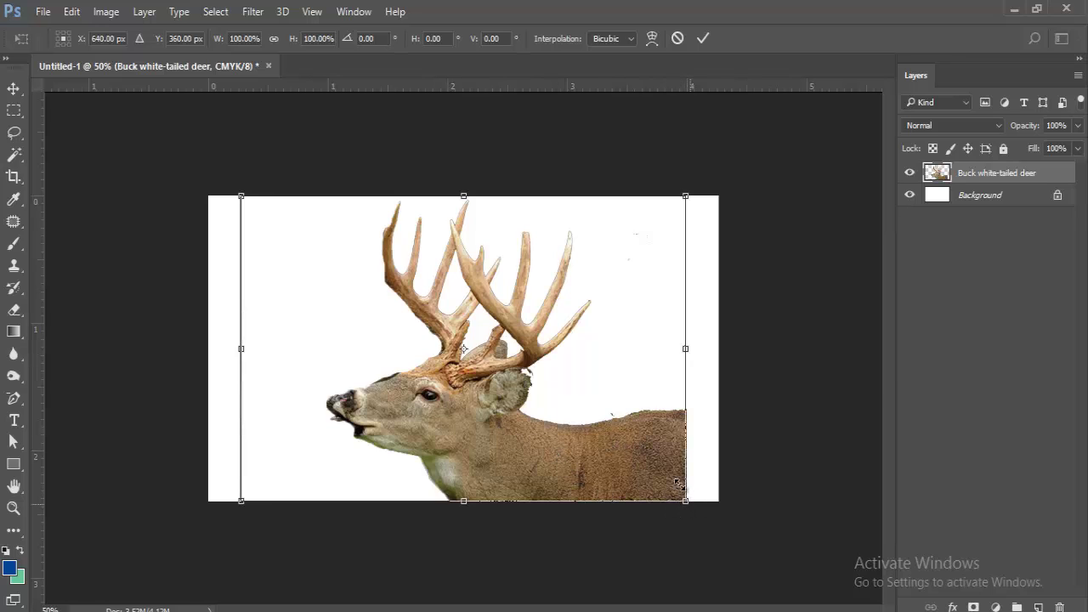
left_click_drag(677, 483, 606, 425)
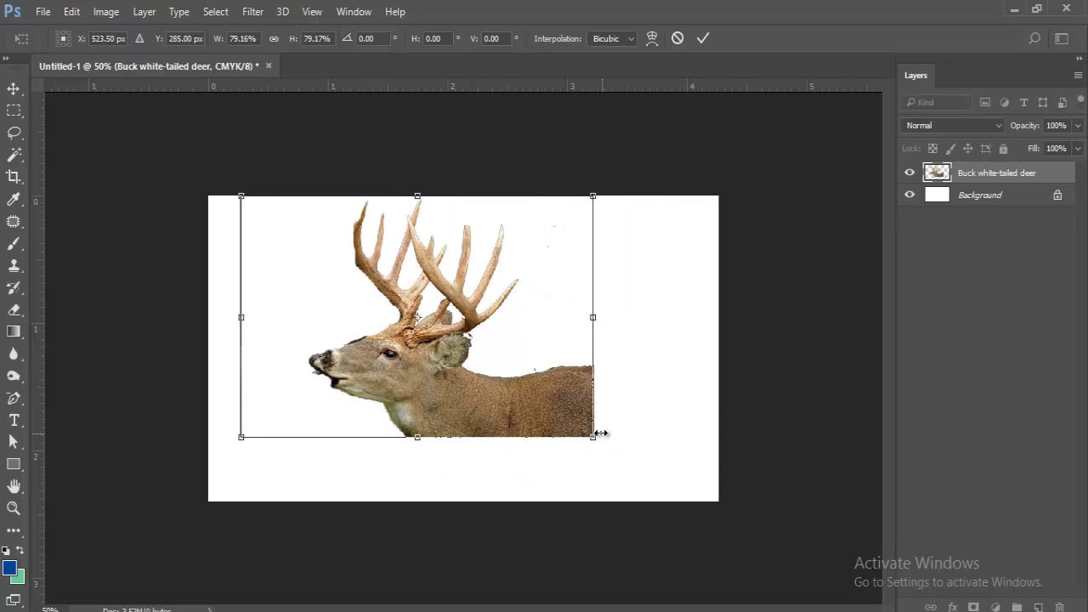
left_click_drag(604, 453, 665, 490)
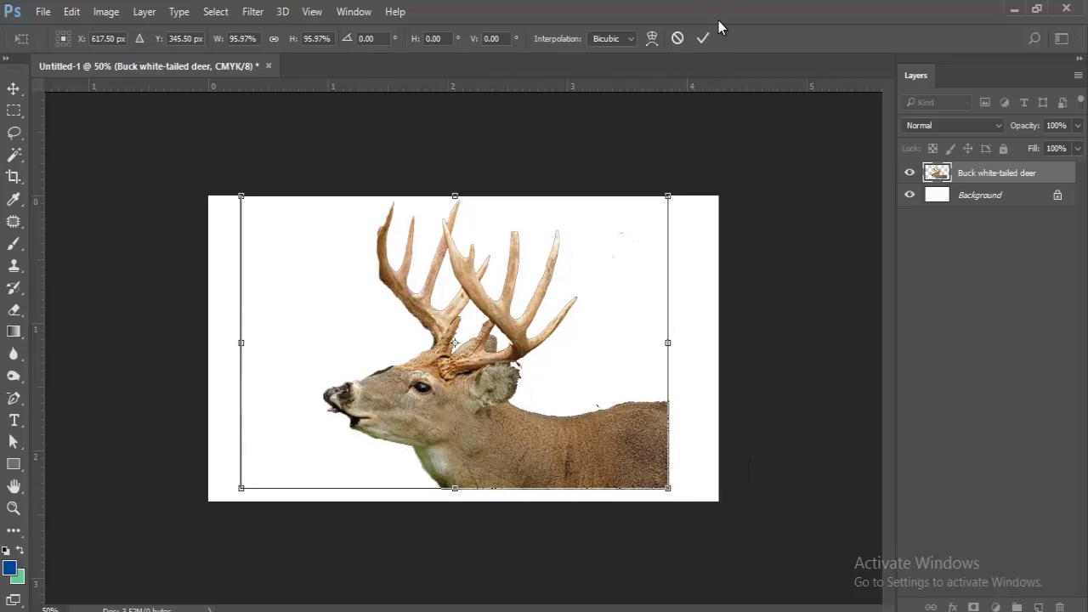
left_click(701, 40)
Select the empty area around the deer with the Magic Wand Tool, then clear the selection
key("w")
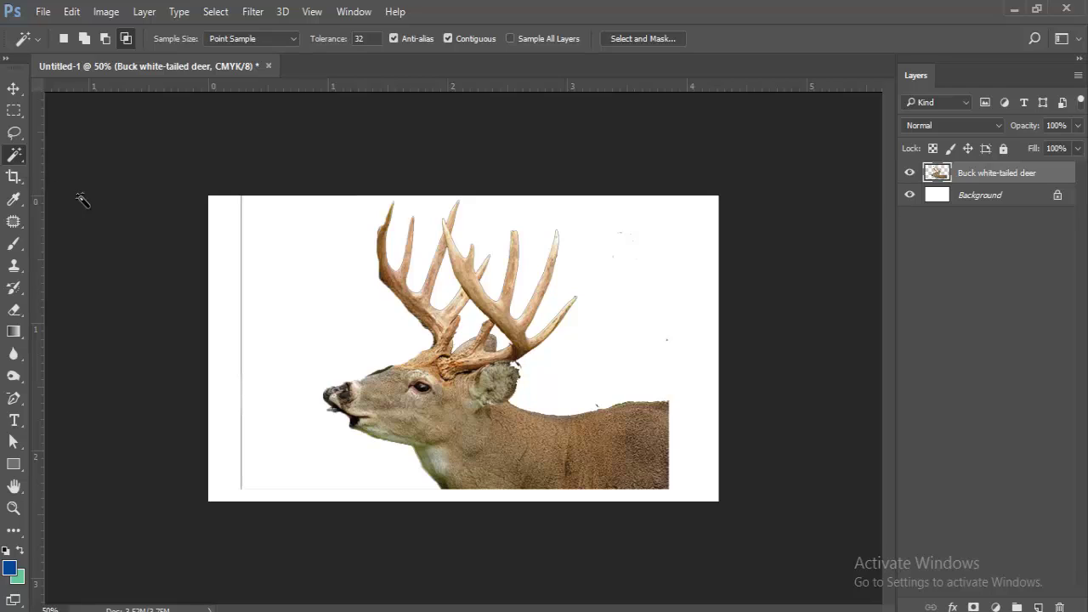
left_click(8, 156)
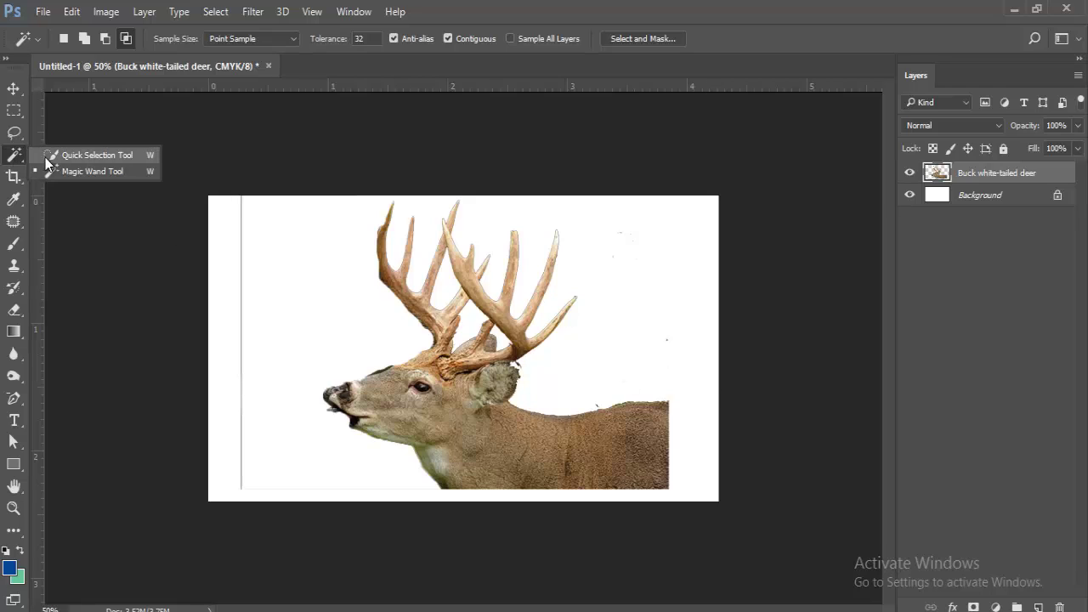
left_click(353, 312)
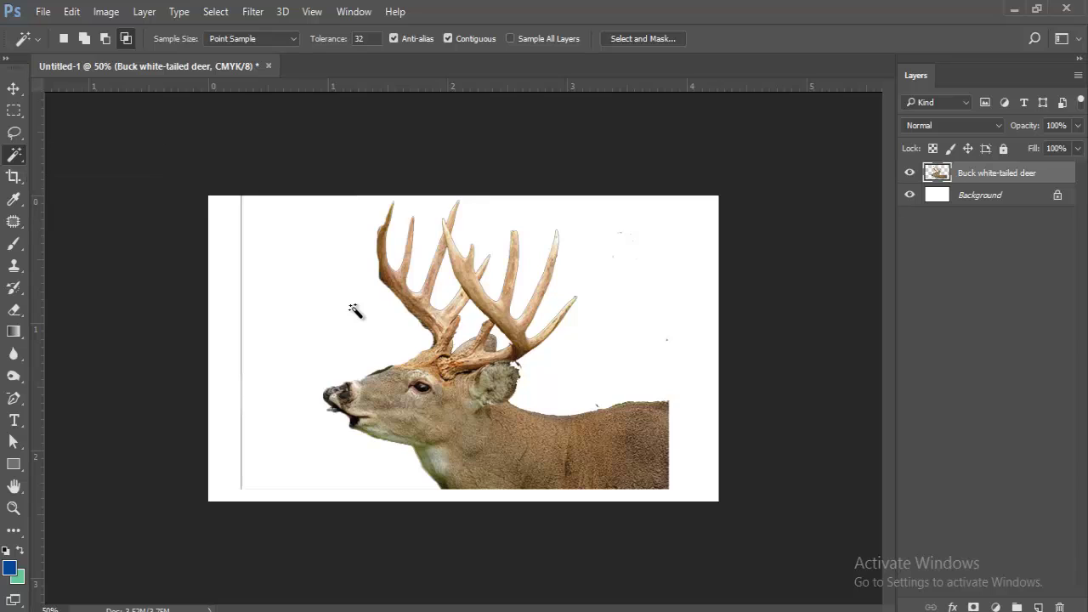
left_click(352, 312)
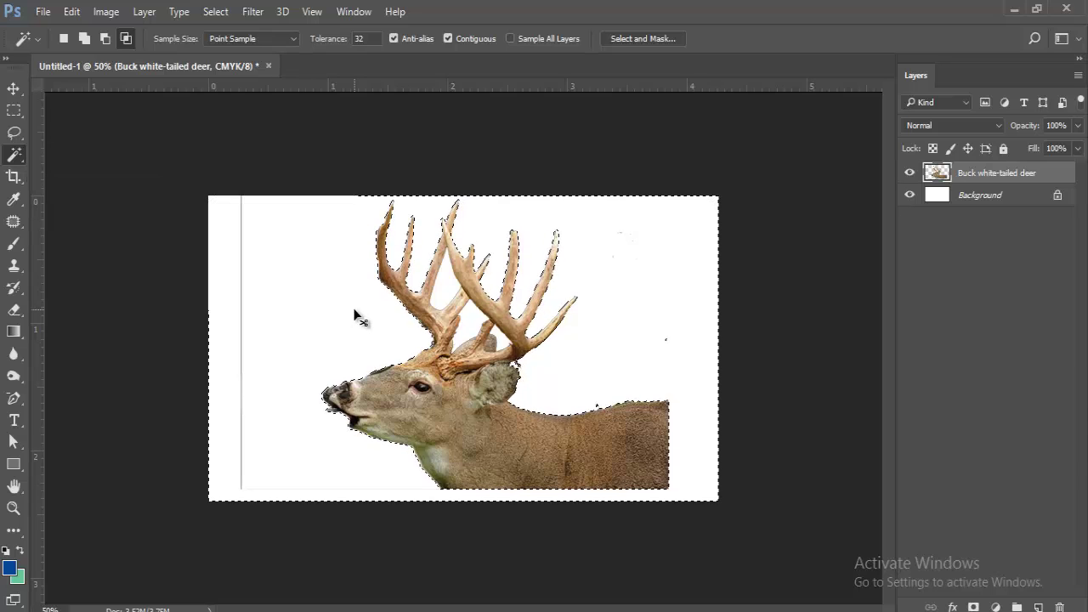
key("ctrl+d")
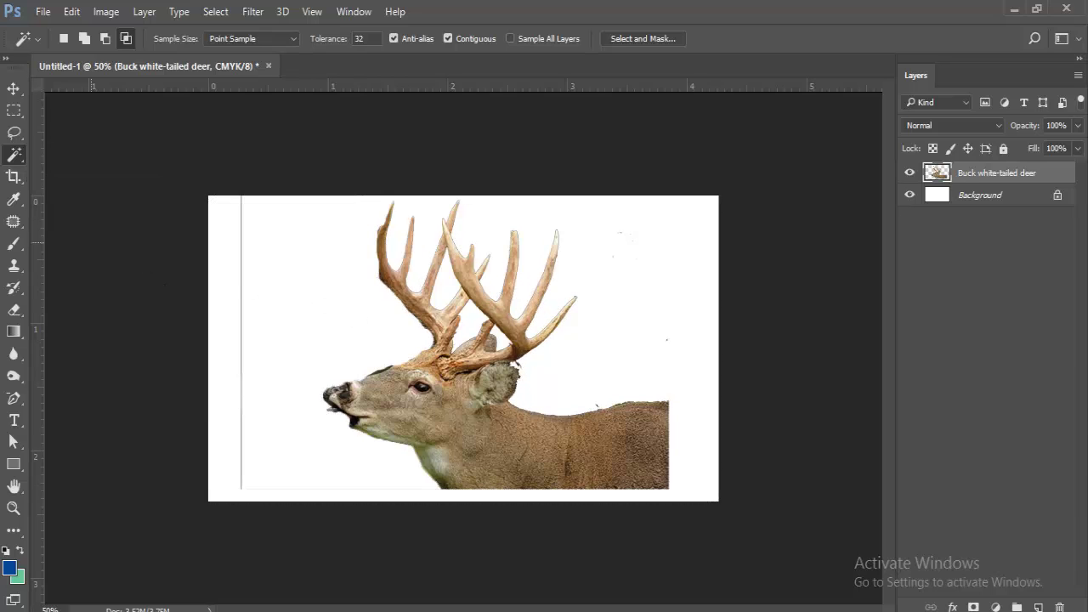